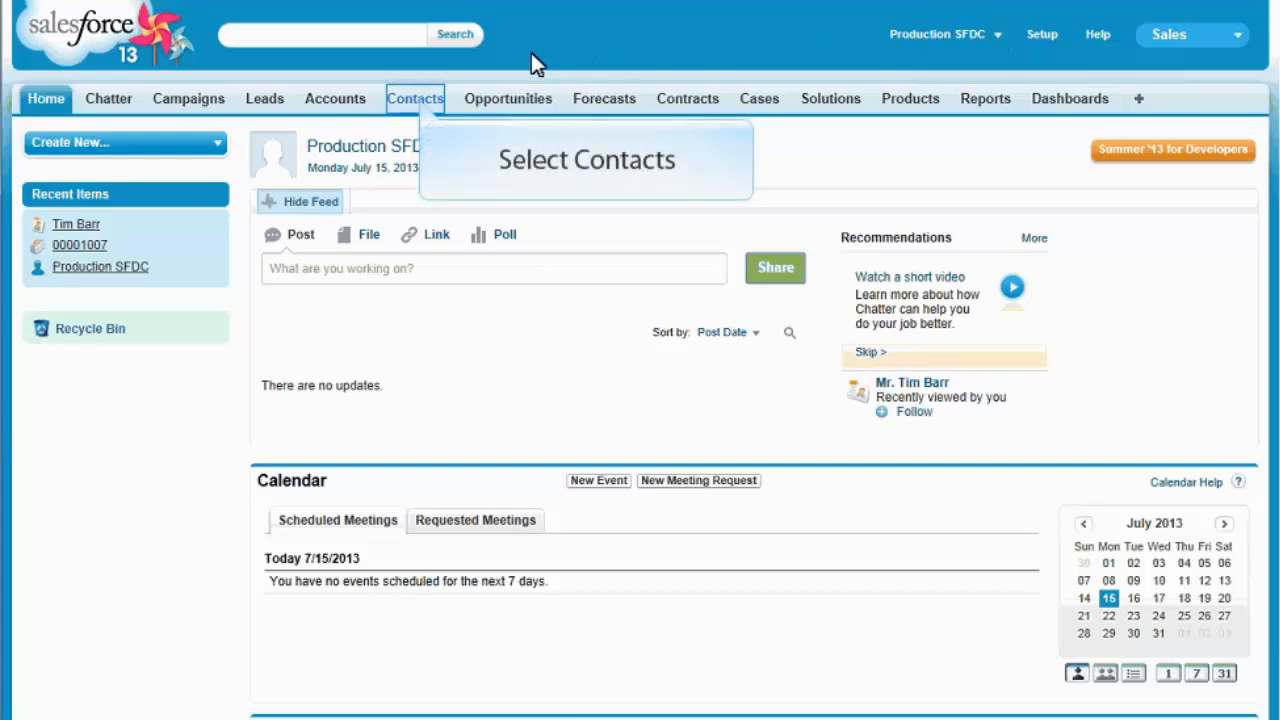
Display the All Contacts list in the production org and open the first contact's record.
{"action": "left_click", "coordinate": [415, 99]}
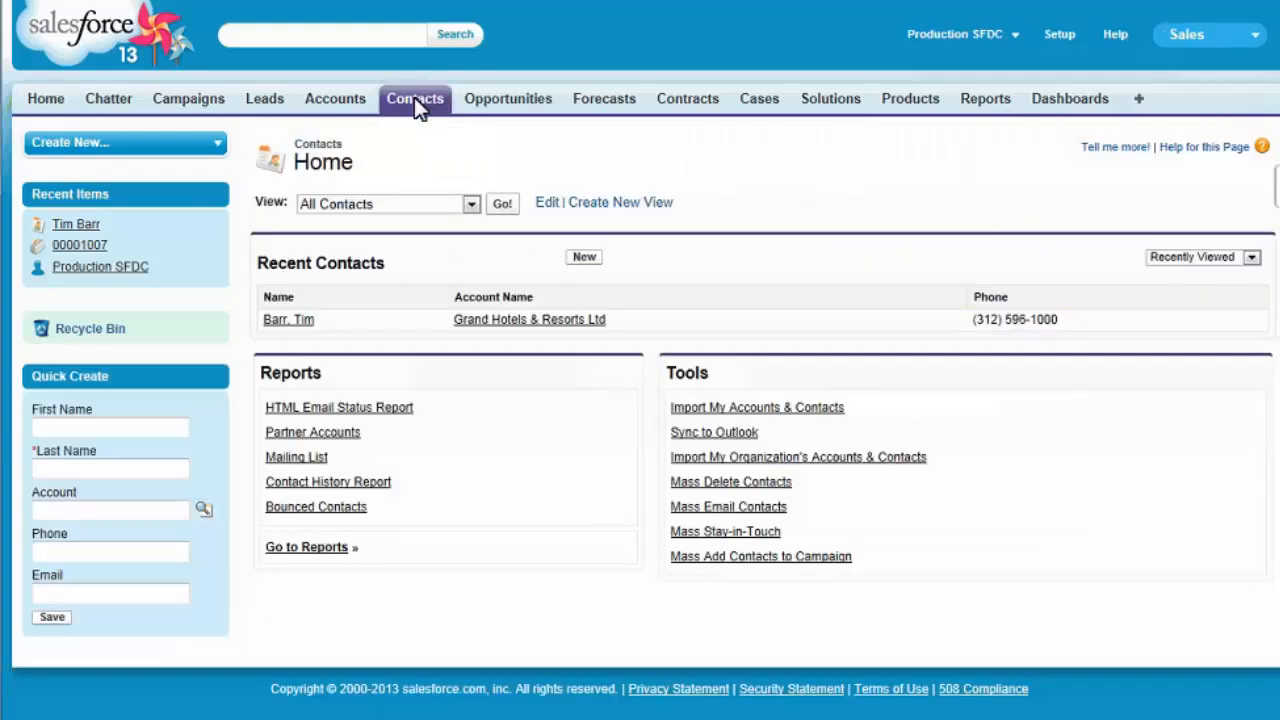
{"action": "left_click", "coordinate": [504, 207]}
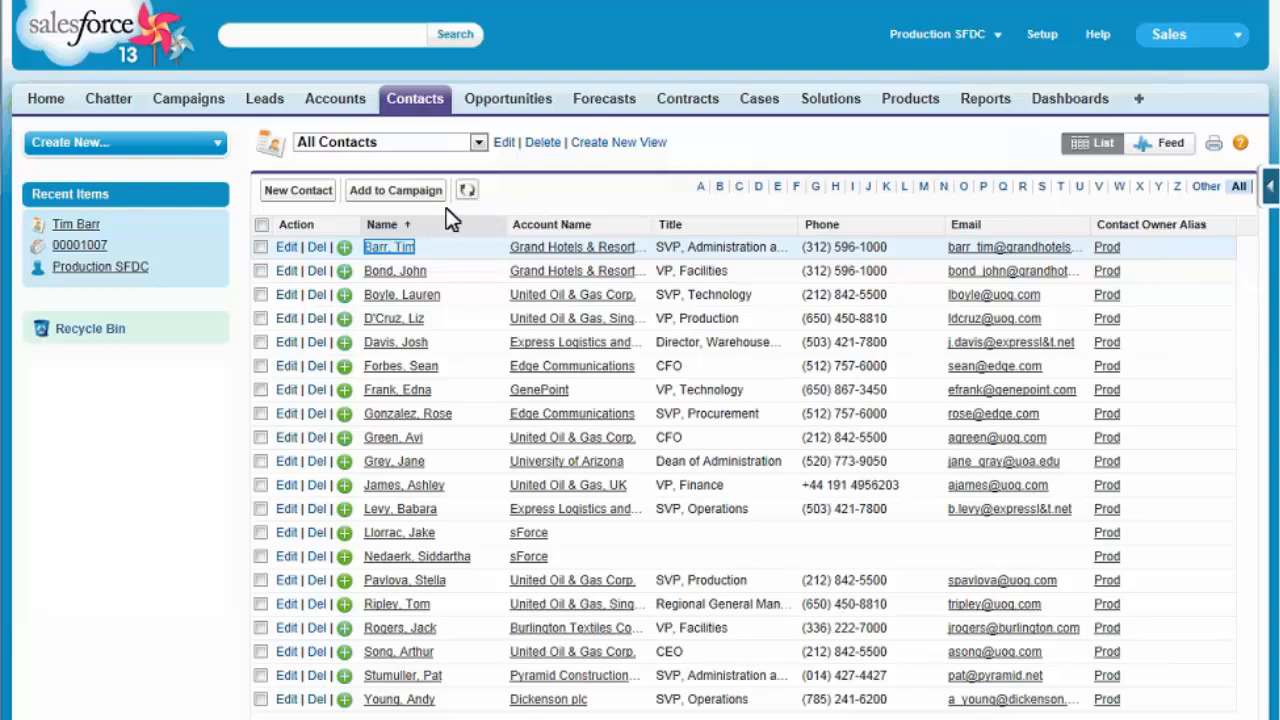
{"action": "left_click", "coordinate": [389, 247]}
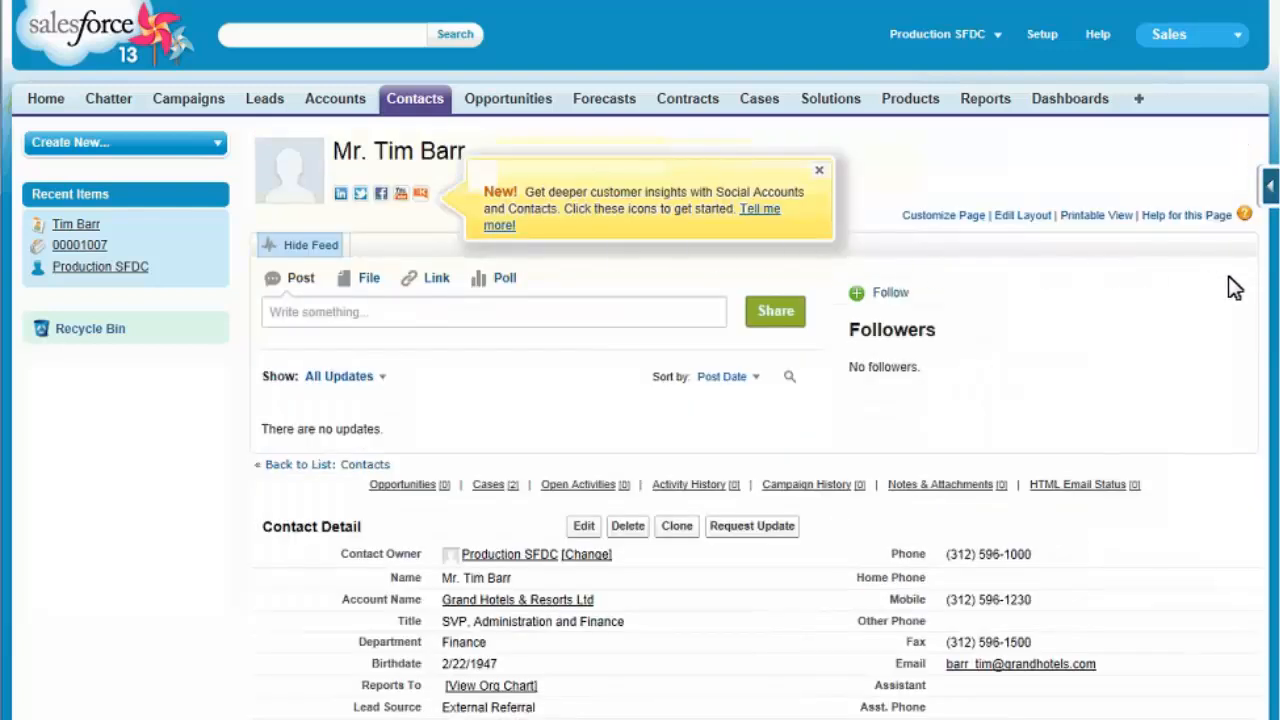
Examine the contact's detail section, including the email and phone fields.
{"action": "scroll", "coordinate": [389, 245], "scroll_direction": "down", "scroll_amount": 2}
{"action": "scroll", "coordinate": [755, 400], "scroll_direction": "down", "scroll_amount": 1}
{"action": "left_click", "coordinate": [1021, 380]}
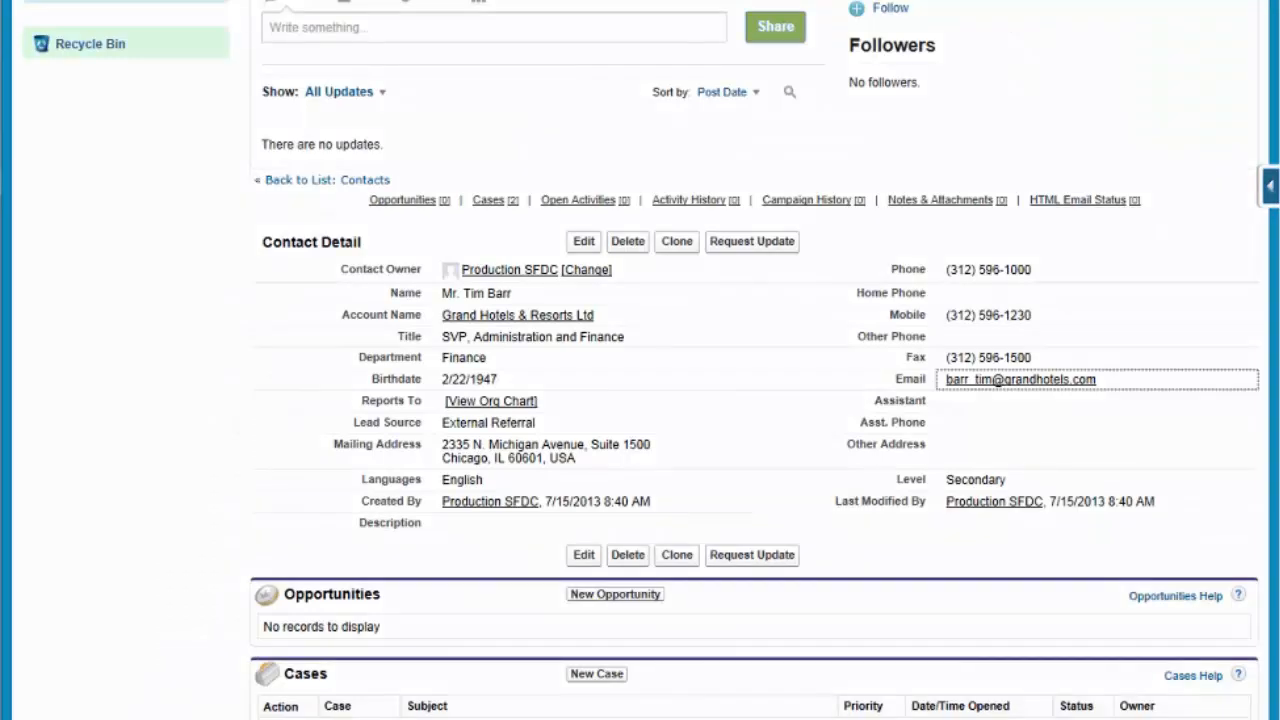
{"action": "left_click", "coordinate": [1055, 262]}
{"action": "scroll", "coordinate": [1245, 35], "scroll_direction": "up", "scroll_amount": 3}
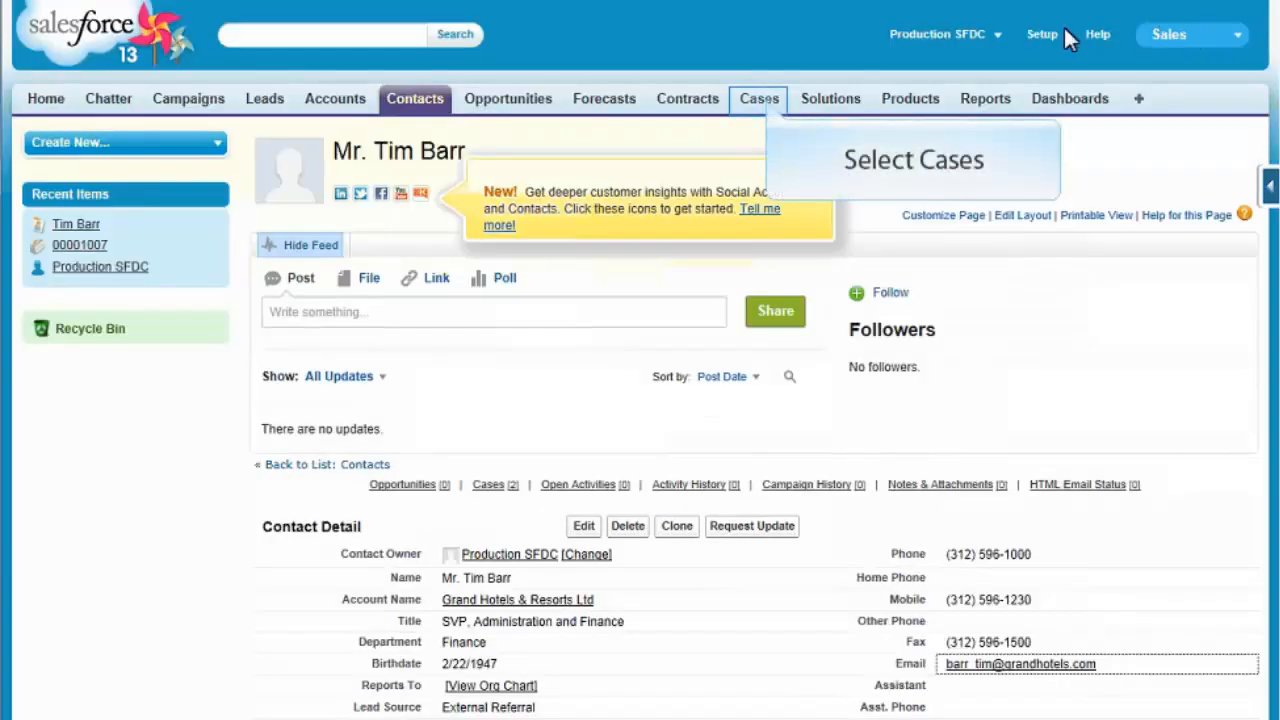
Display the All Closed Cases list in the production org and sort it by contact name.
{"action": "left_click", "coordinate": [737, 89]}
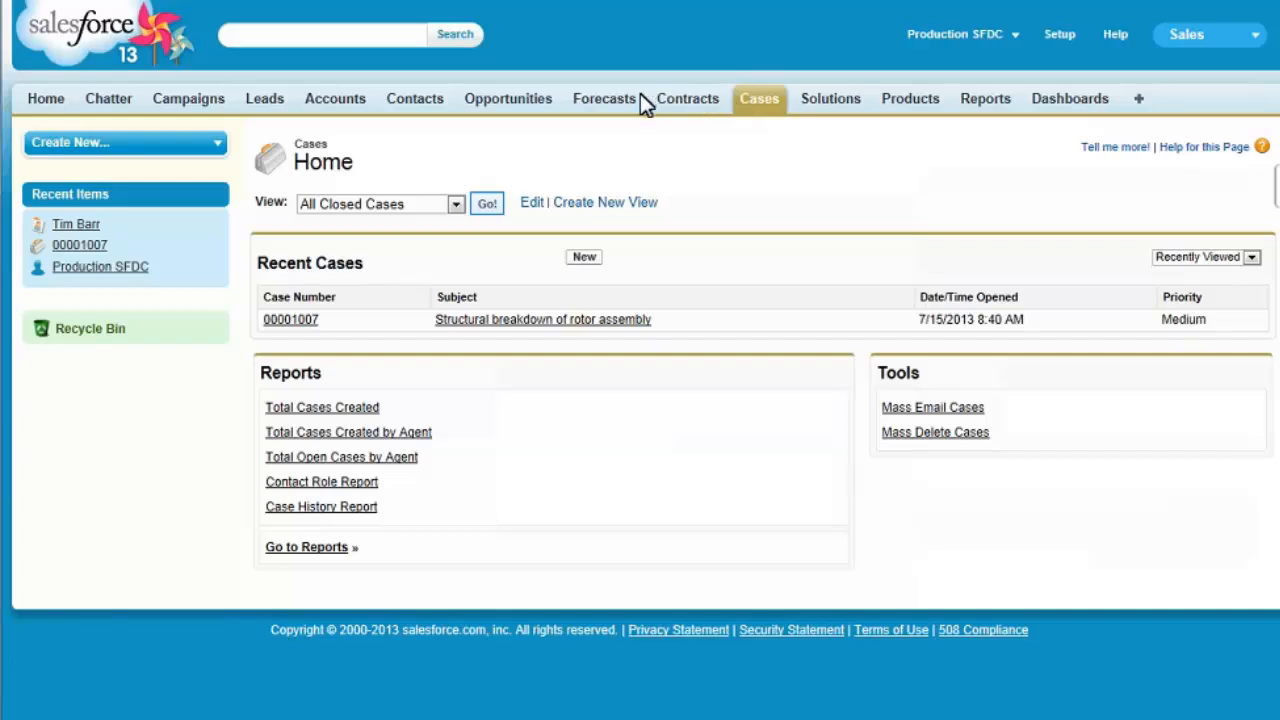
{"action": "left_click", "coordinate": [484, 204]}
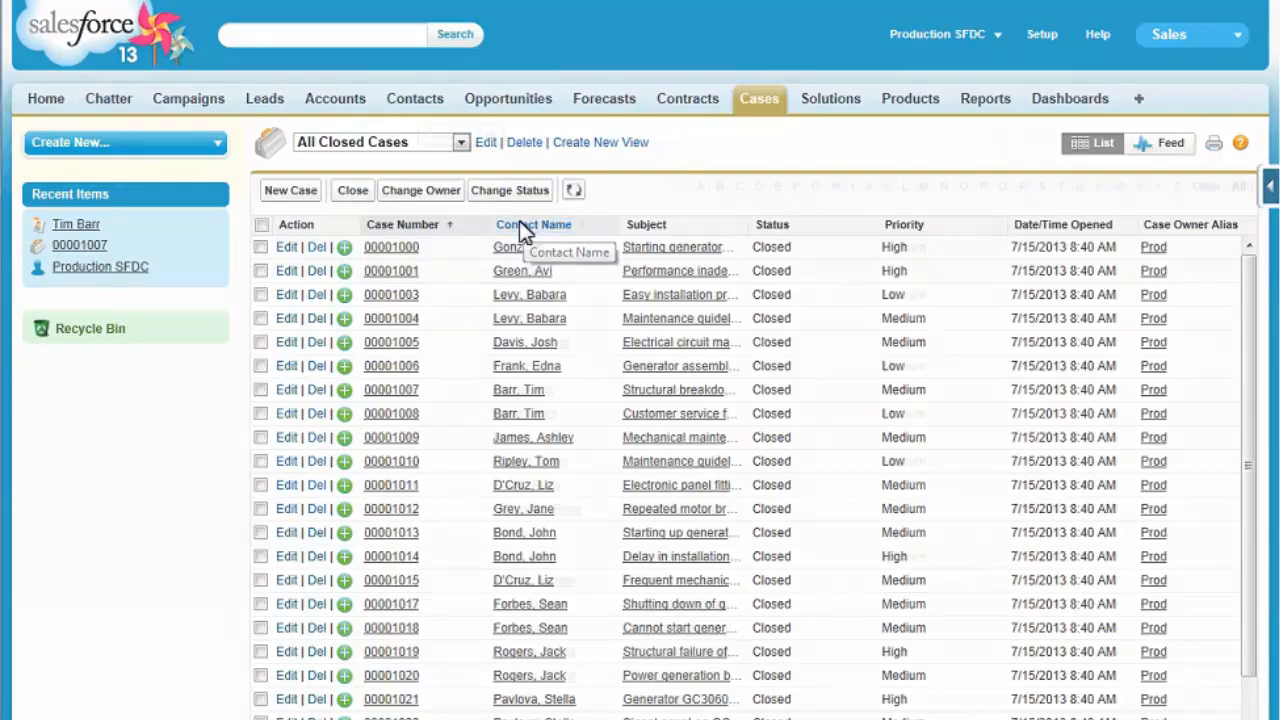
{"action": "left_click", "coordinate": [519, 224]}
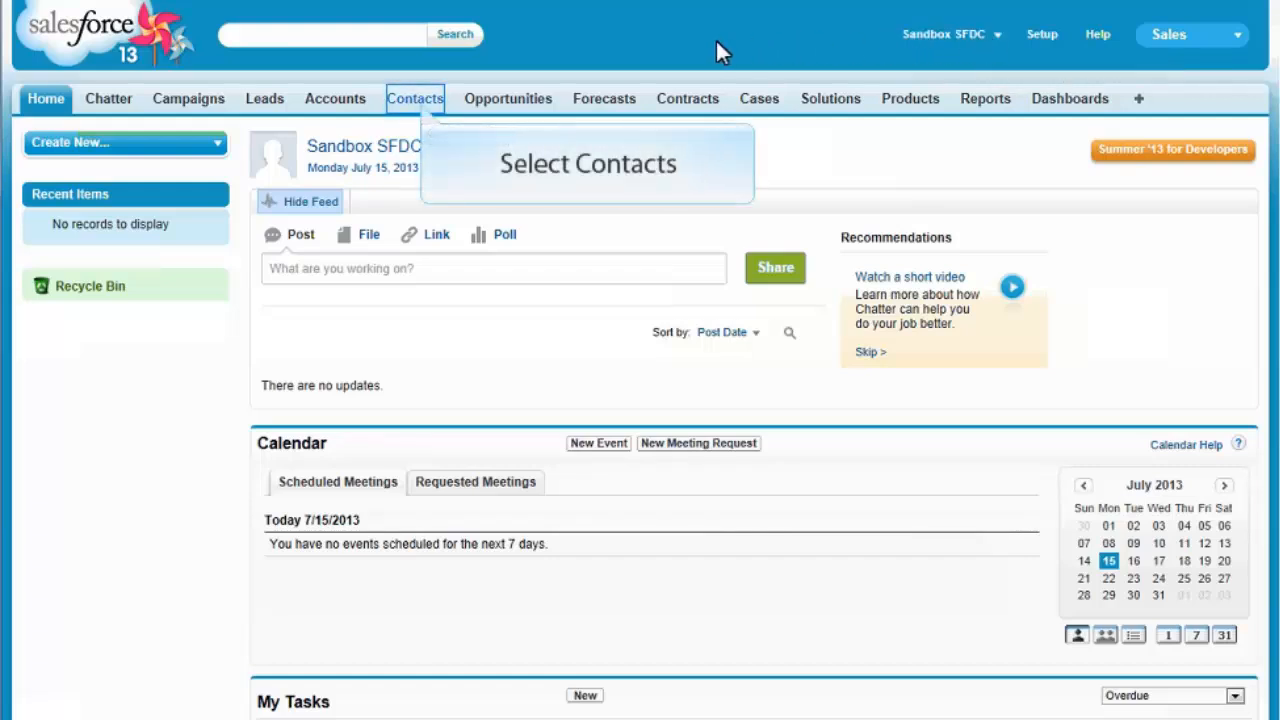
Check the All Contacts and All Closed Cases lists in the sandbox org.
{"action": "left_click", "coordinate": [418, 100]}
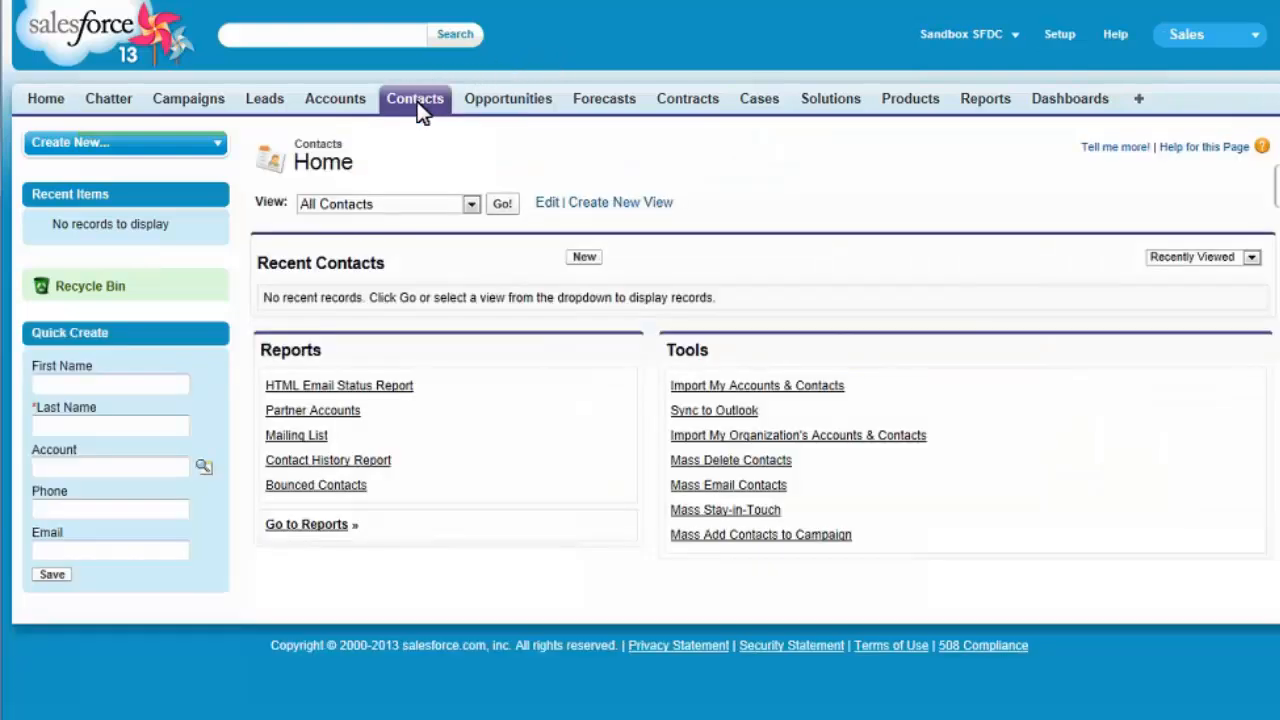
{"action": "left_click", "coordinate": [502, 205]}
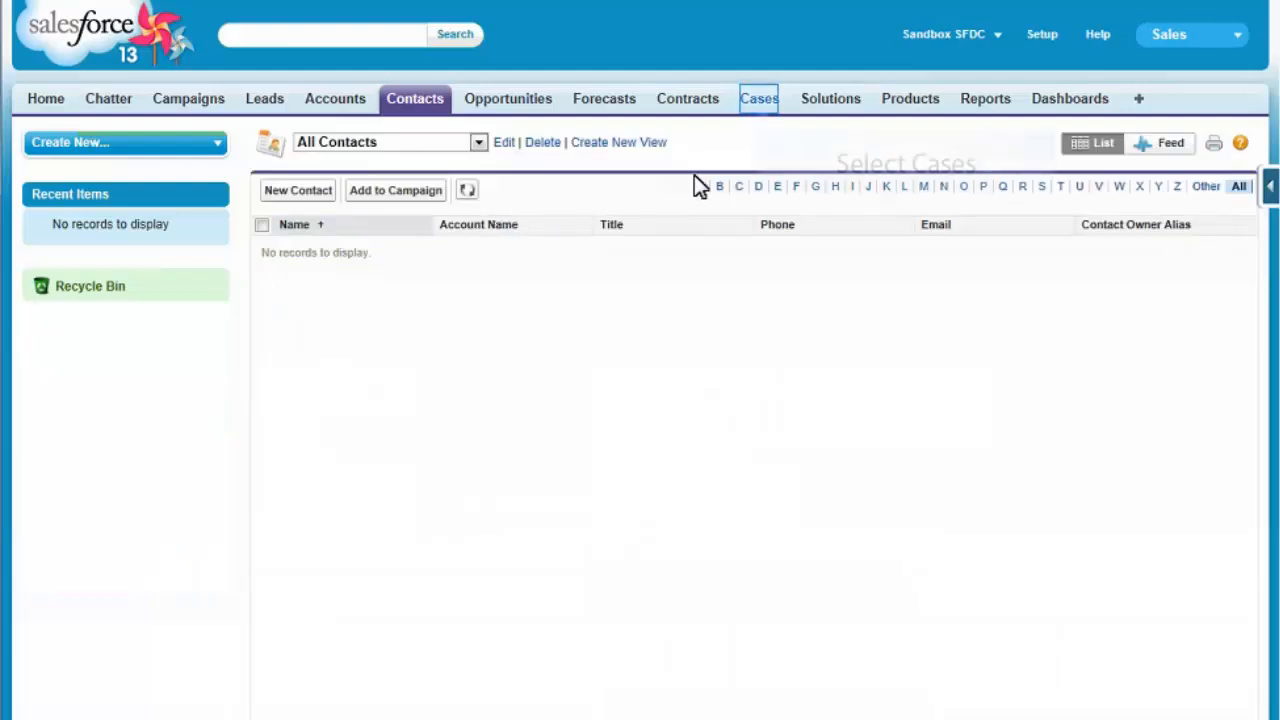
{"action": "left_click", "coordinate": [757, 105]}
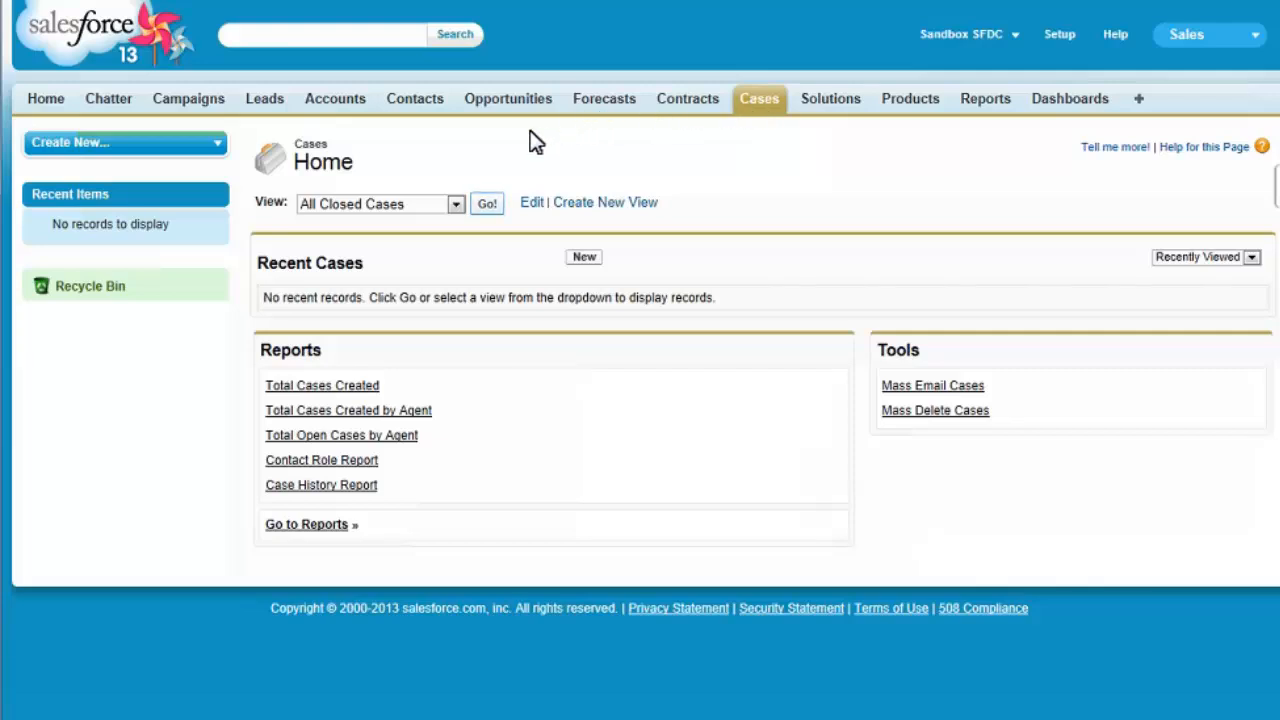
{"action": "left_click", "coordinate": [474, 201]}
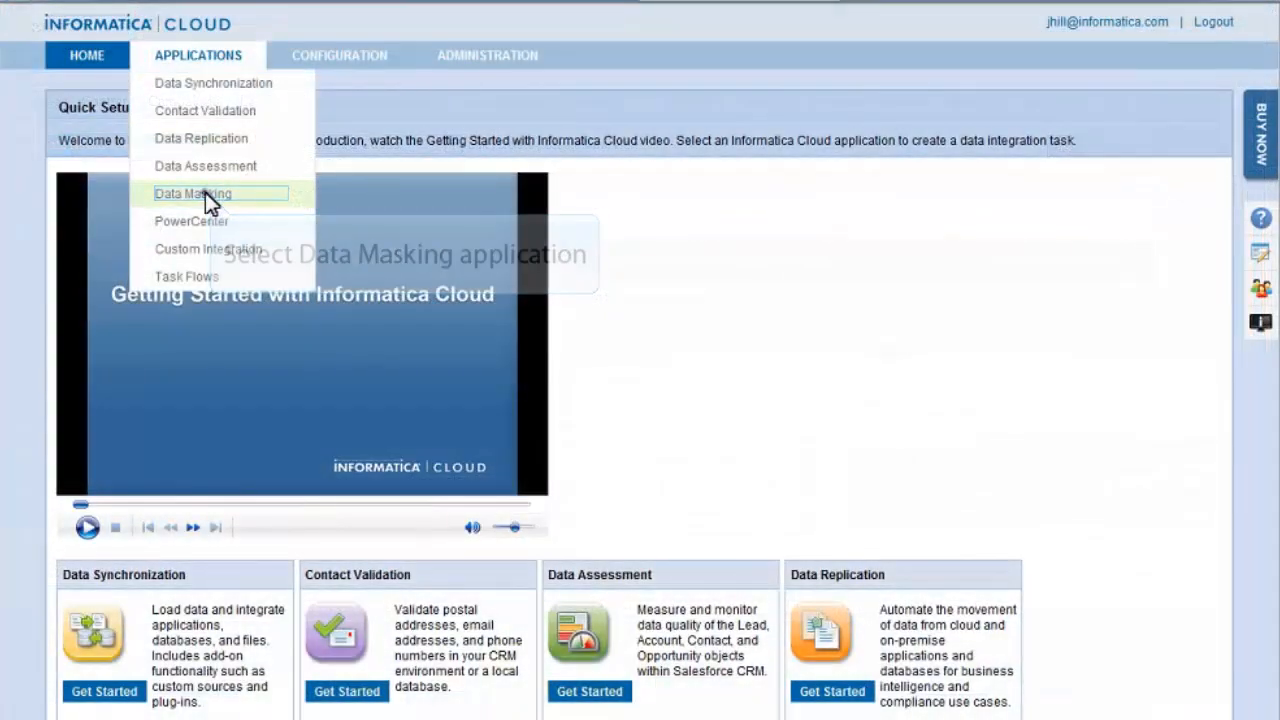
In Informatica Cloud's Data Masking application, edit the task "Subset and Mask Contacts with Cases" and advance to its source settings.
{"action": "left_click", "coordinate": [205, 192]}
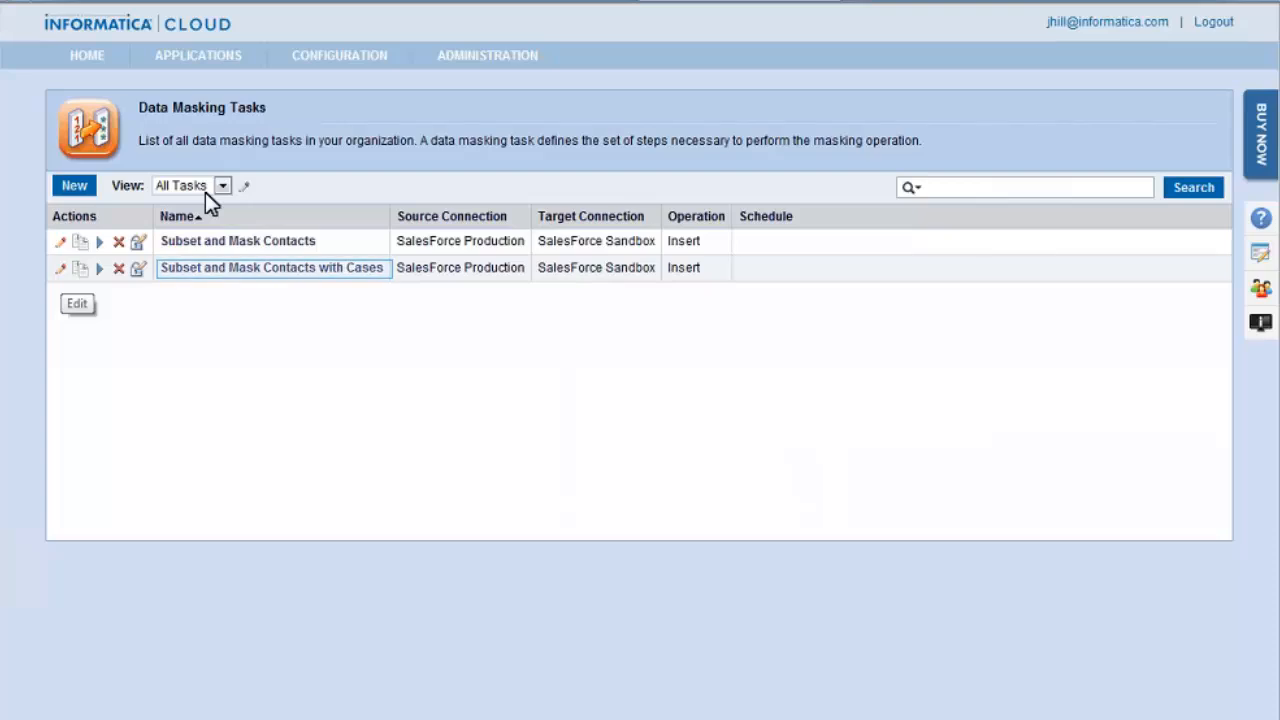
{"action": "left_click", "coordinate": [57, 269]}
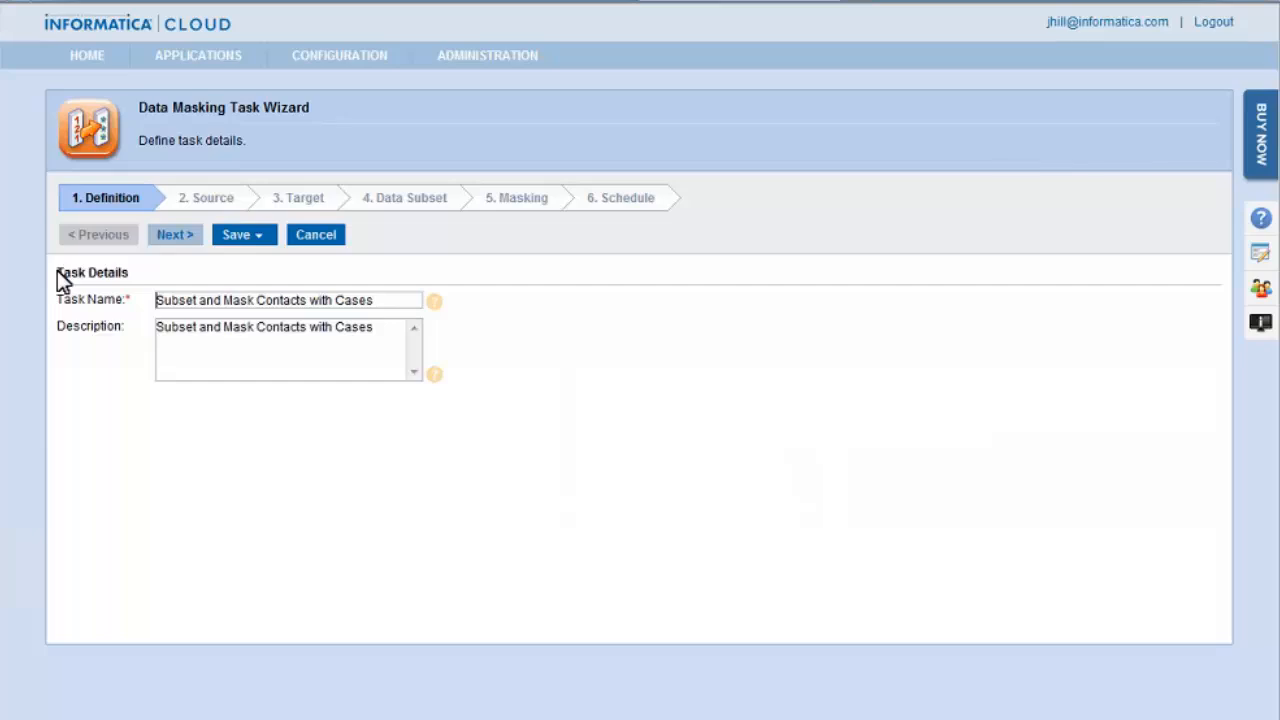
{"action": "left_click", "coordinate": [175, 237]}
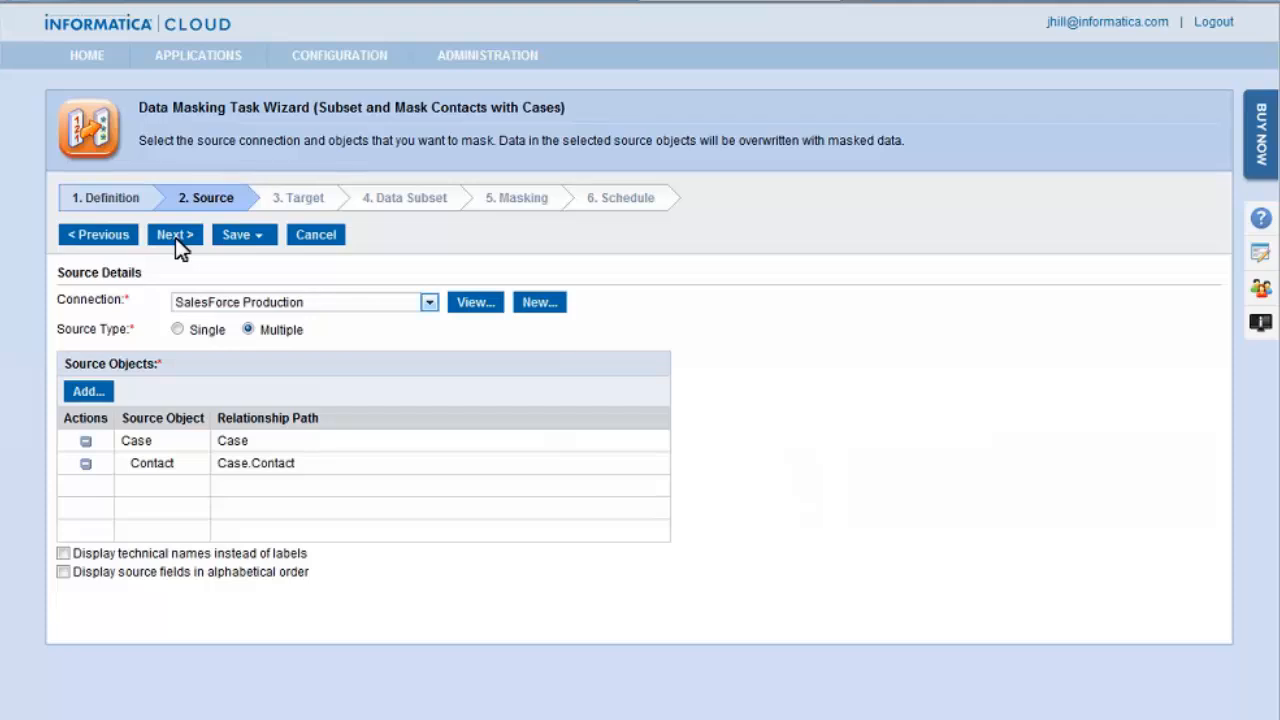
Choose SalesForce Production as the source connection with the Multiple source type, and preview the Contact object's data.
{"action": "left_click", "coordinate": [429, 303]}
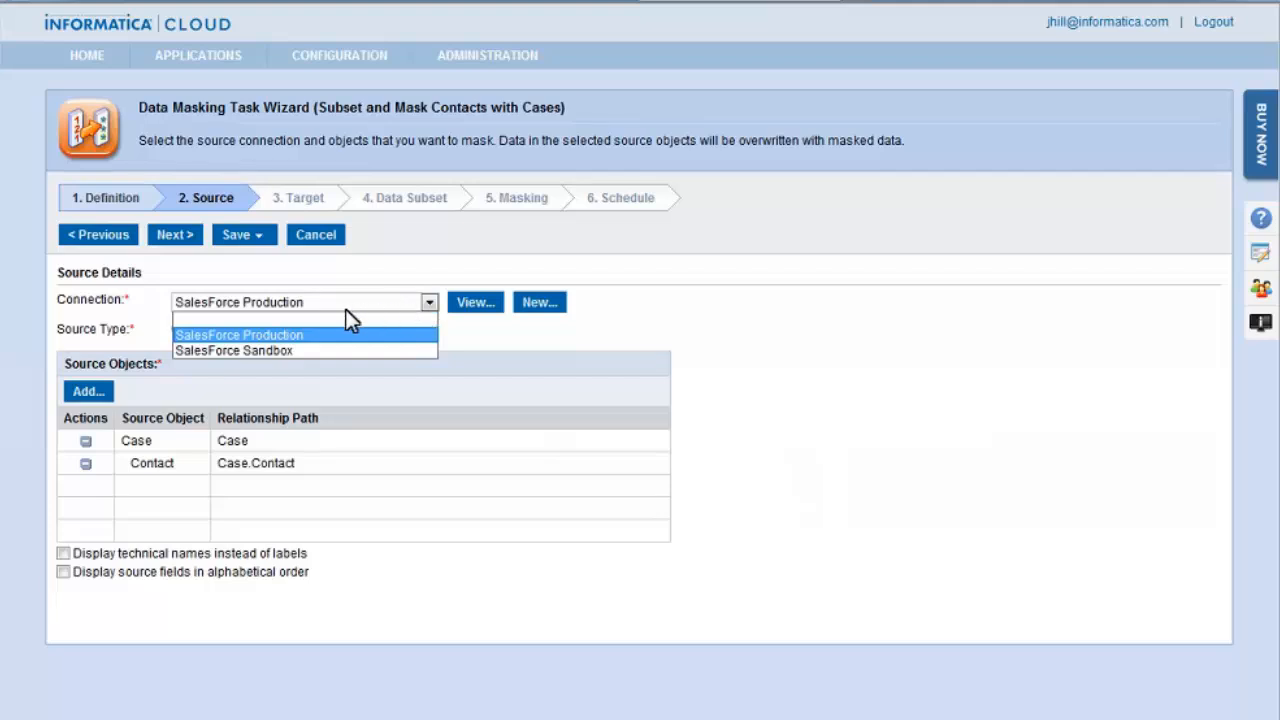
{"action": "left_click", "coordinate": [318, 336]}
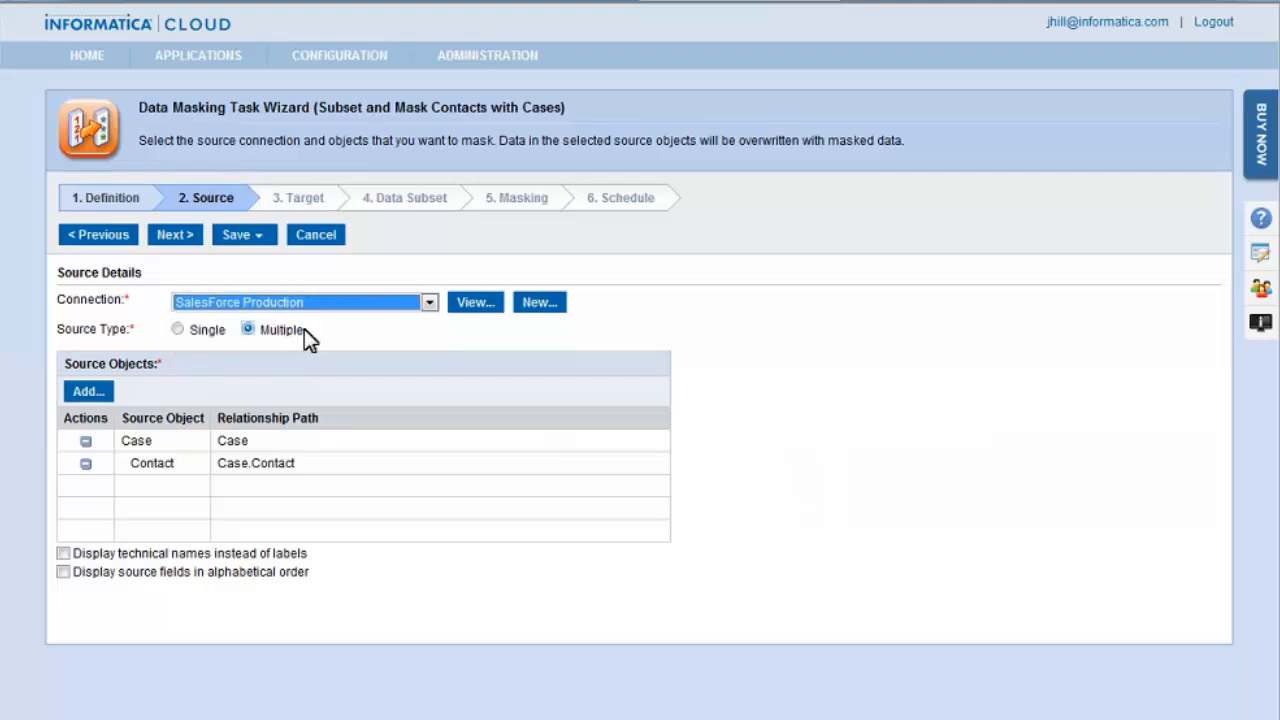
{"action": "left_click", "coordinate": [247, 330]}
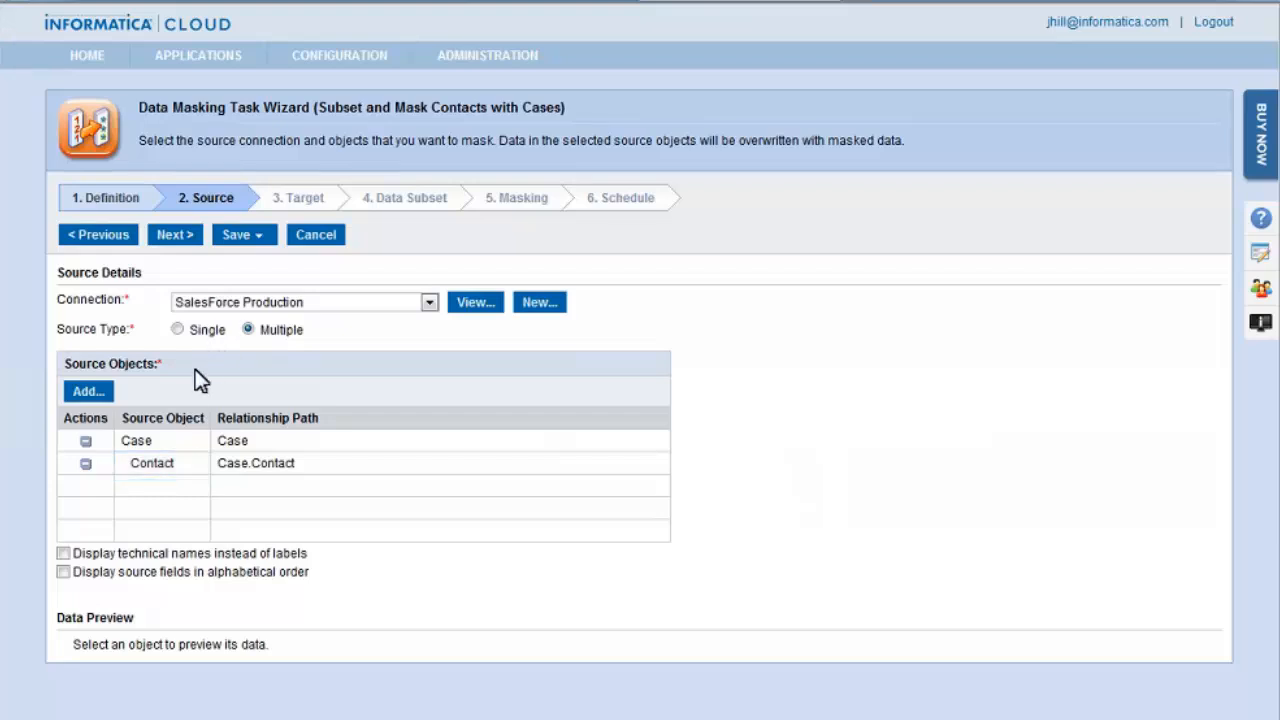
{"action": "left_click", "coordinate": [188, 472]}
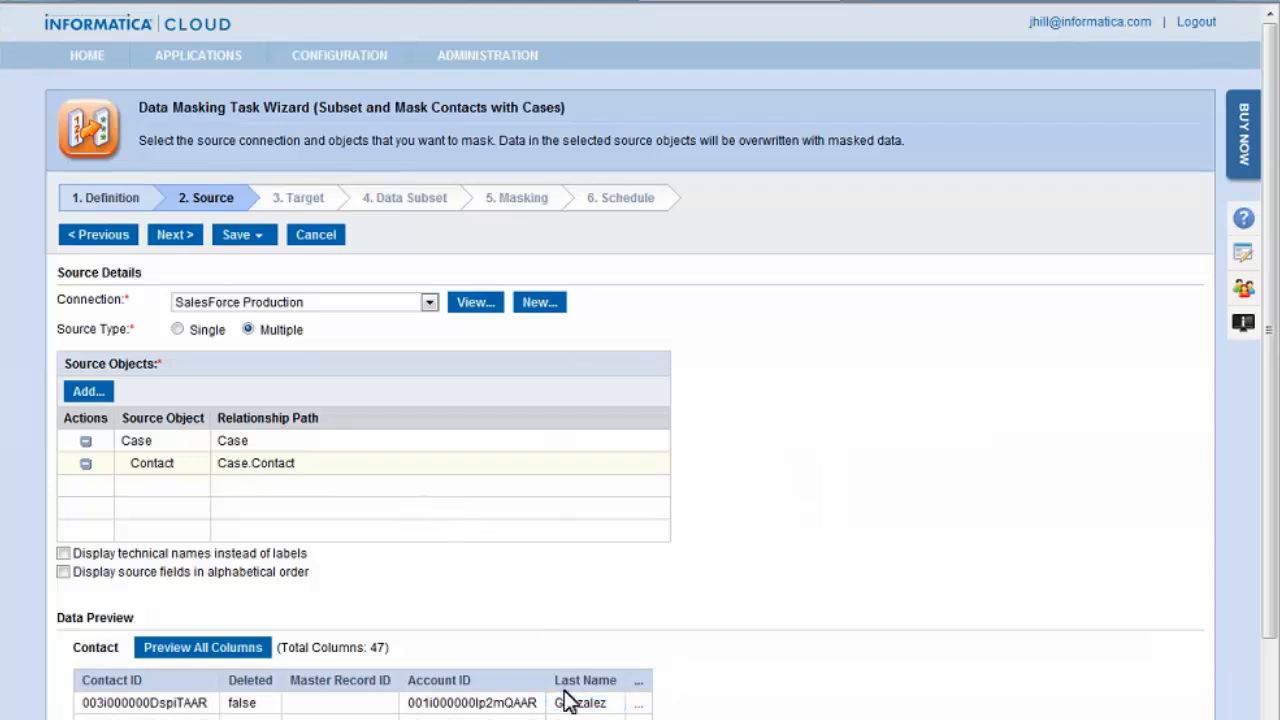
Keep SalesForce Sandbox as the target connection and confirm the Contact data filter that matches Last Name with the Equals operator.
{"action": "left_click", "coordinate": [178, 238]}
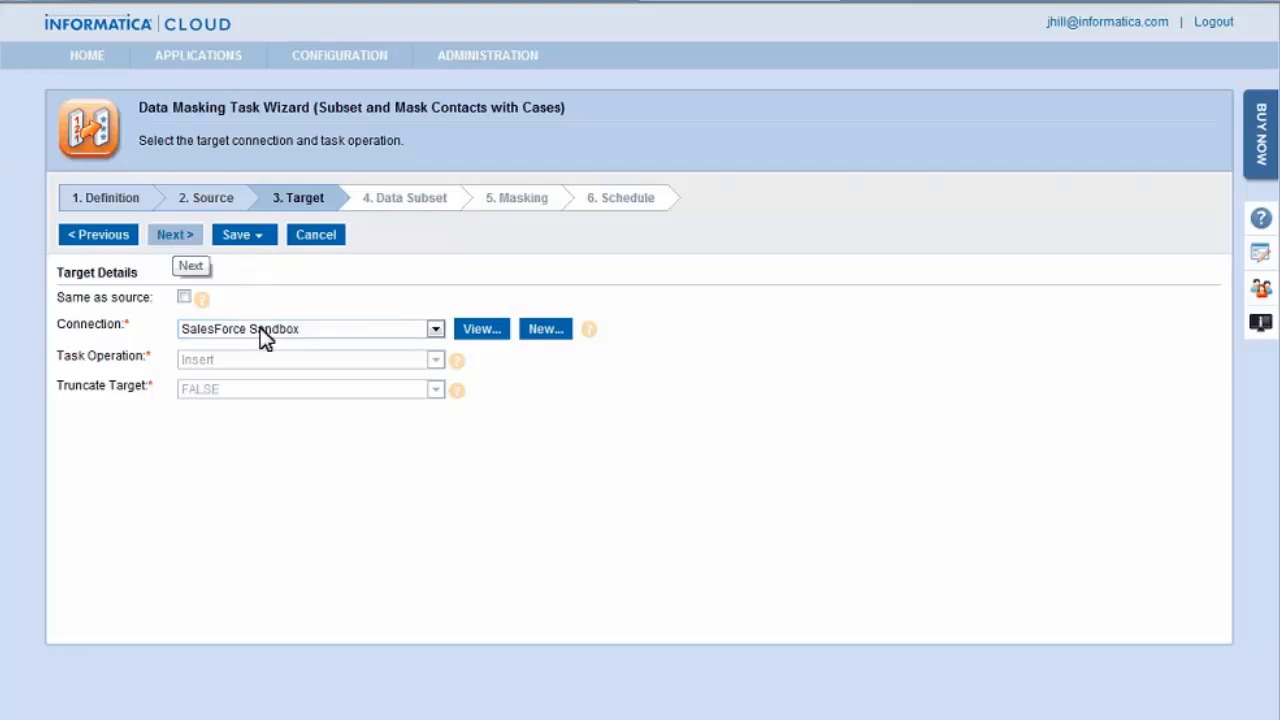
{"action": "left_click", "coordinate": [172, 240]}
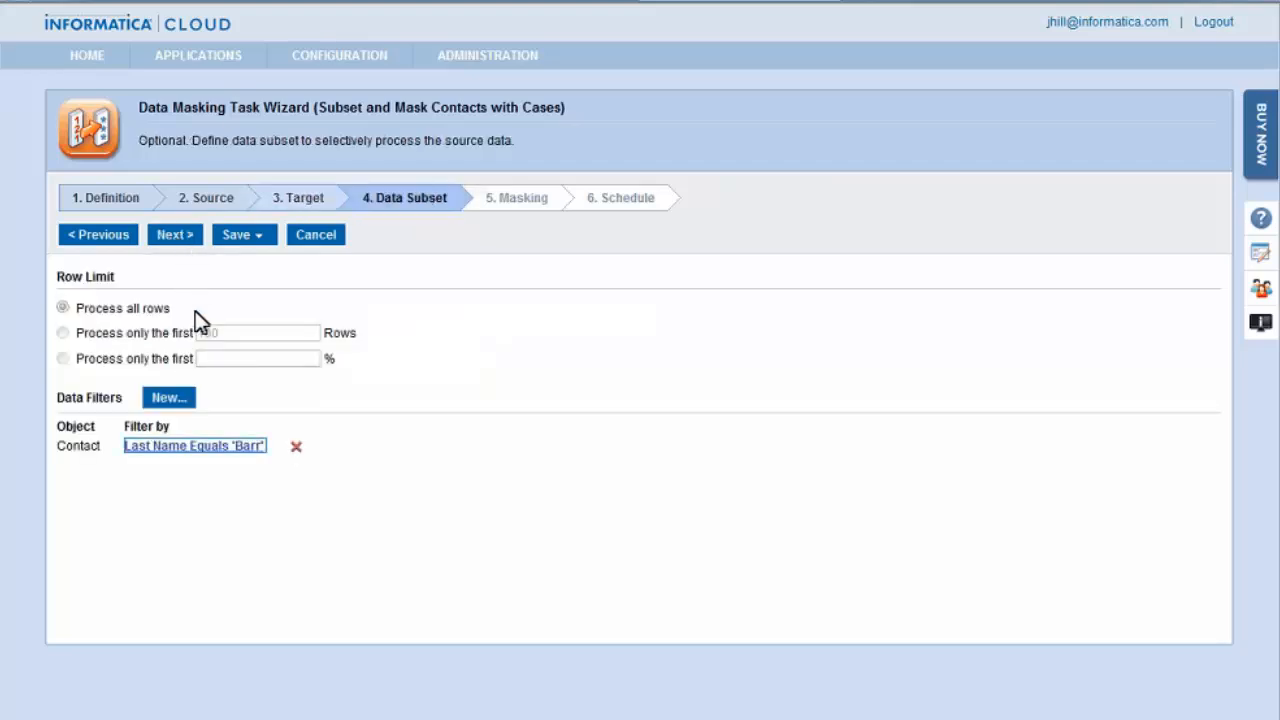
{"action": "left_click", "coordinate": [200, 442]}
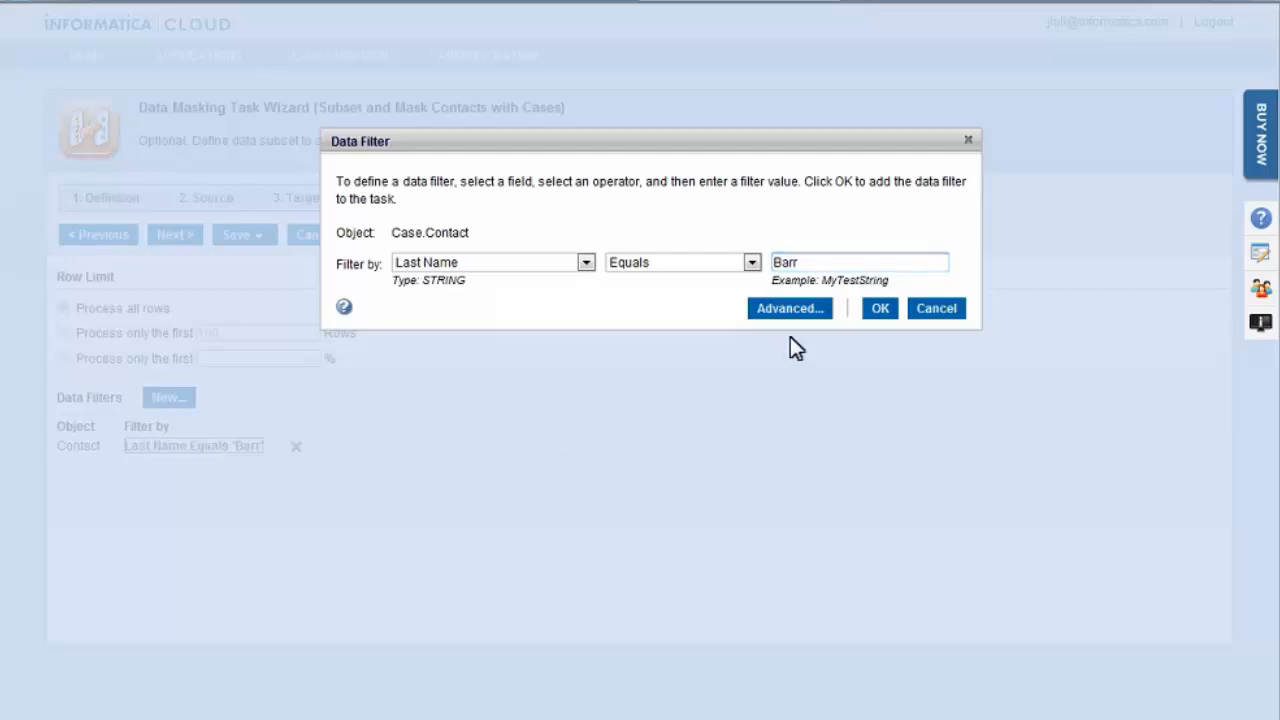
{"action": "left_click", "coordinate": [834, 253]}
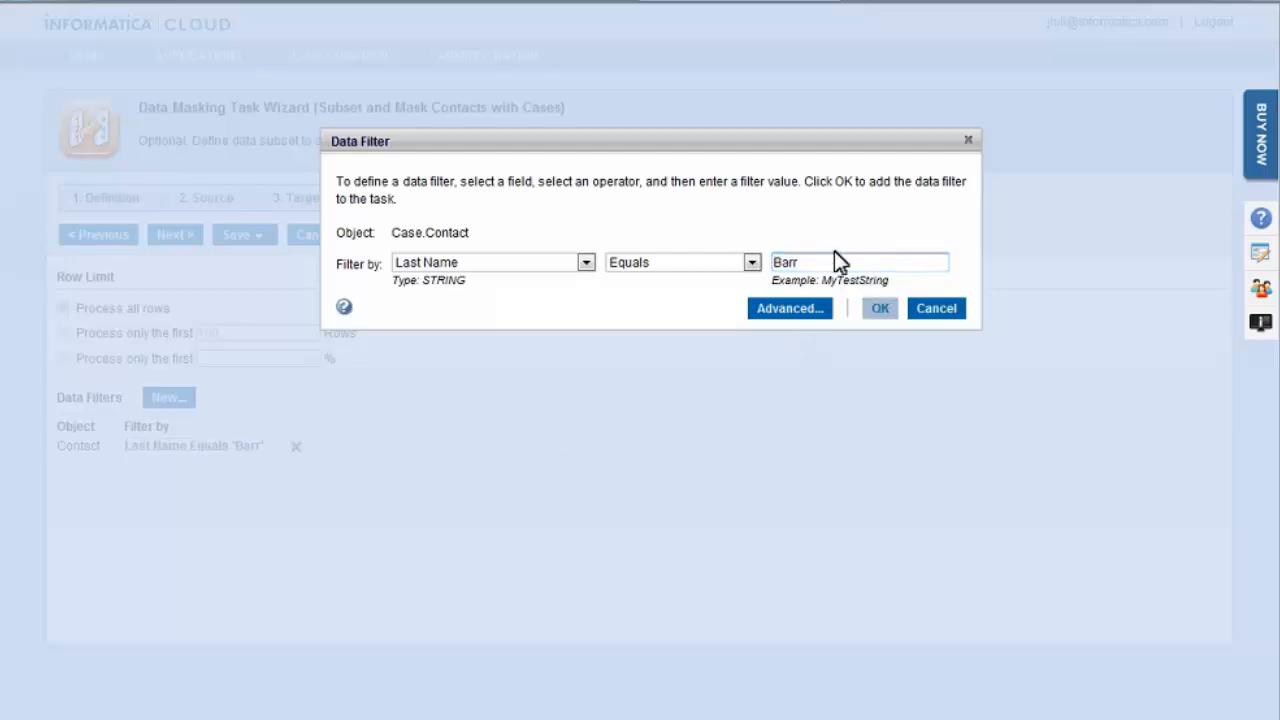
{"action": "key", "text": "Tab"}
{"action": "left_click", "coordinate": [875, 309]}
Advance to the masking rules and show only the fields of the Contact source object.
{"action": "left_click", "coordinate": [183, 240]}
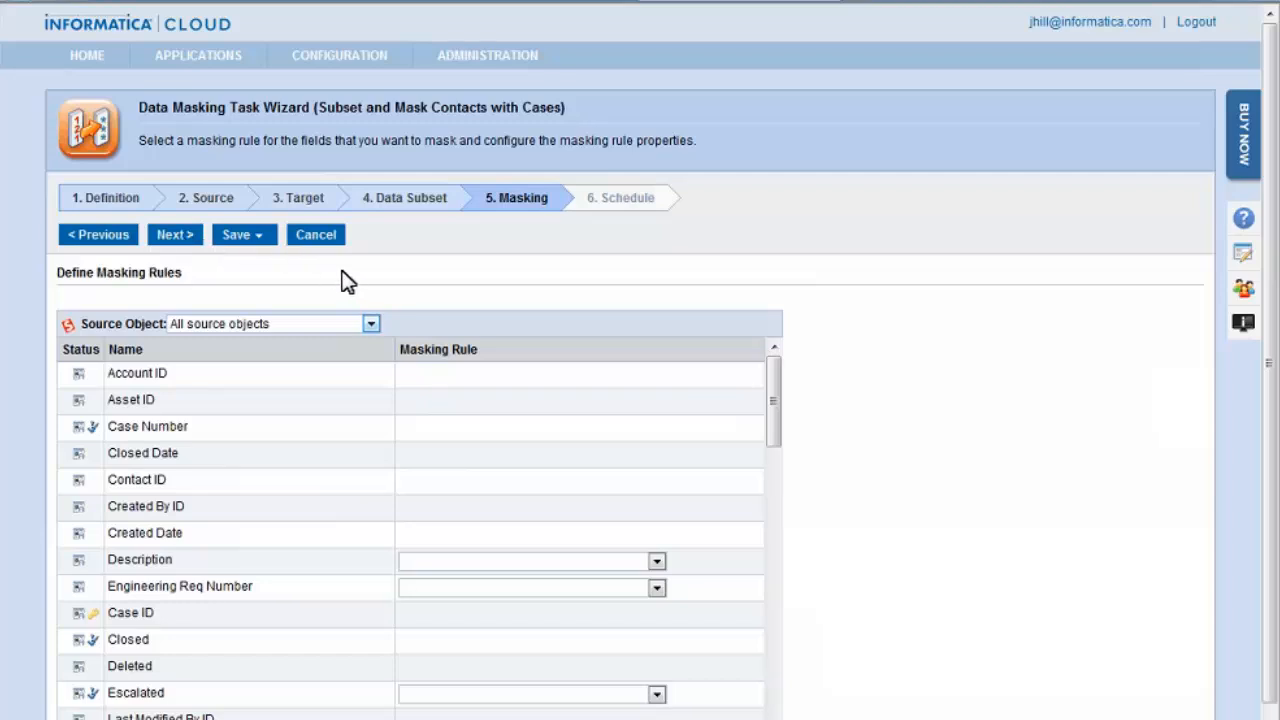
{"action": "left_click", "coordinate": [370, 325]}
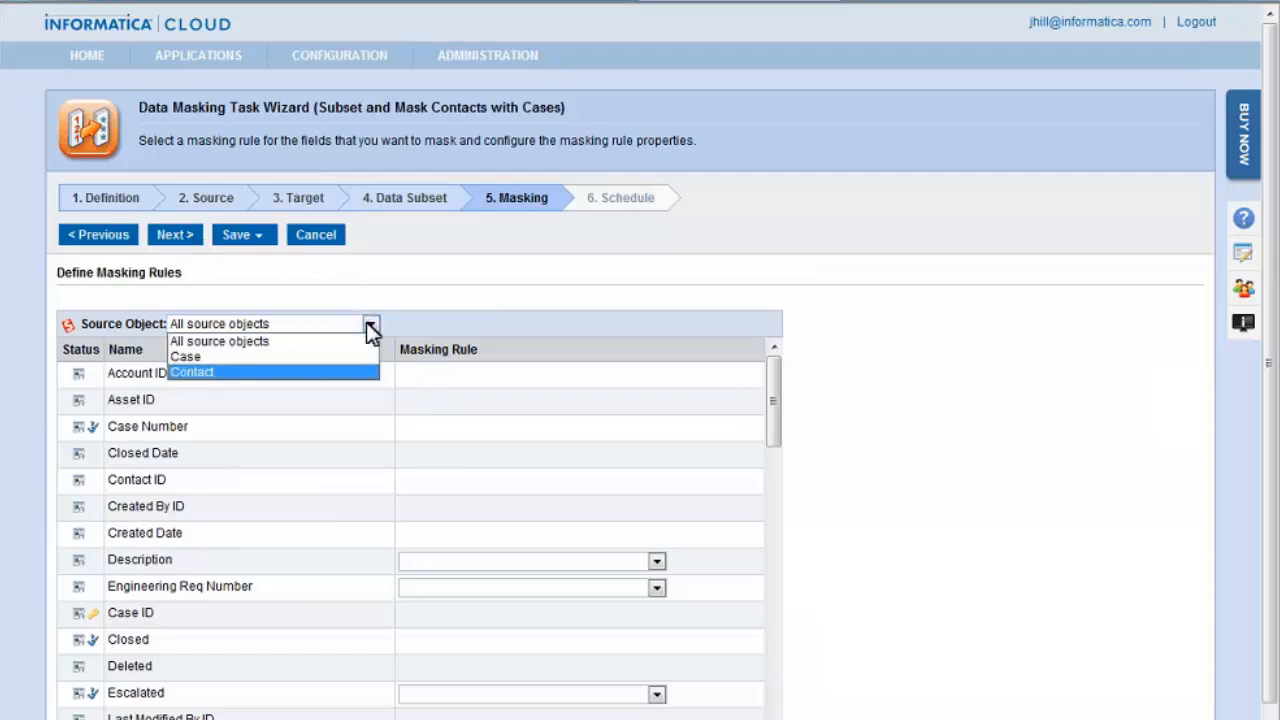
{"action": "left_click", "coordinate": [250, 378]}
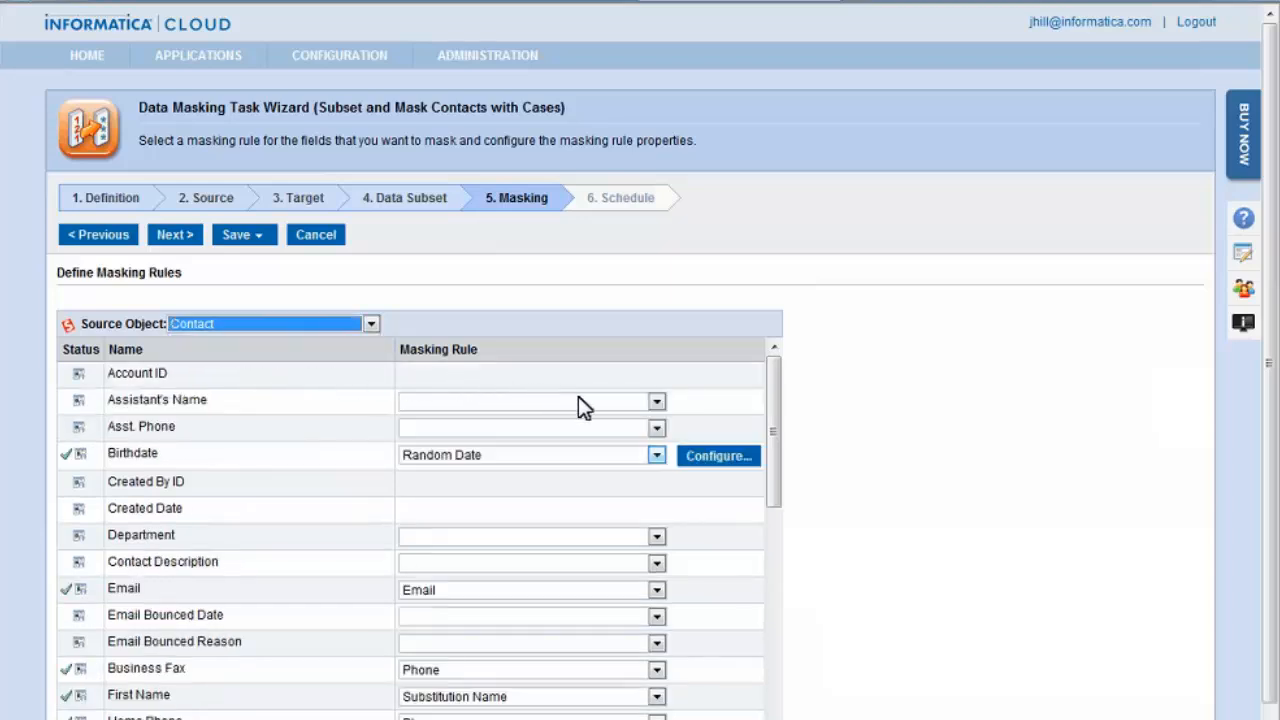
Assign the Random Date masking rule to Birthdate, choose Year as the blurring unit, and save the rule properties.
{"action": "left_click", "coordinate": [657, 455]}
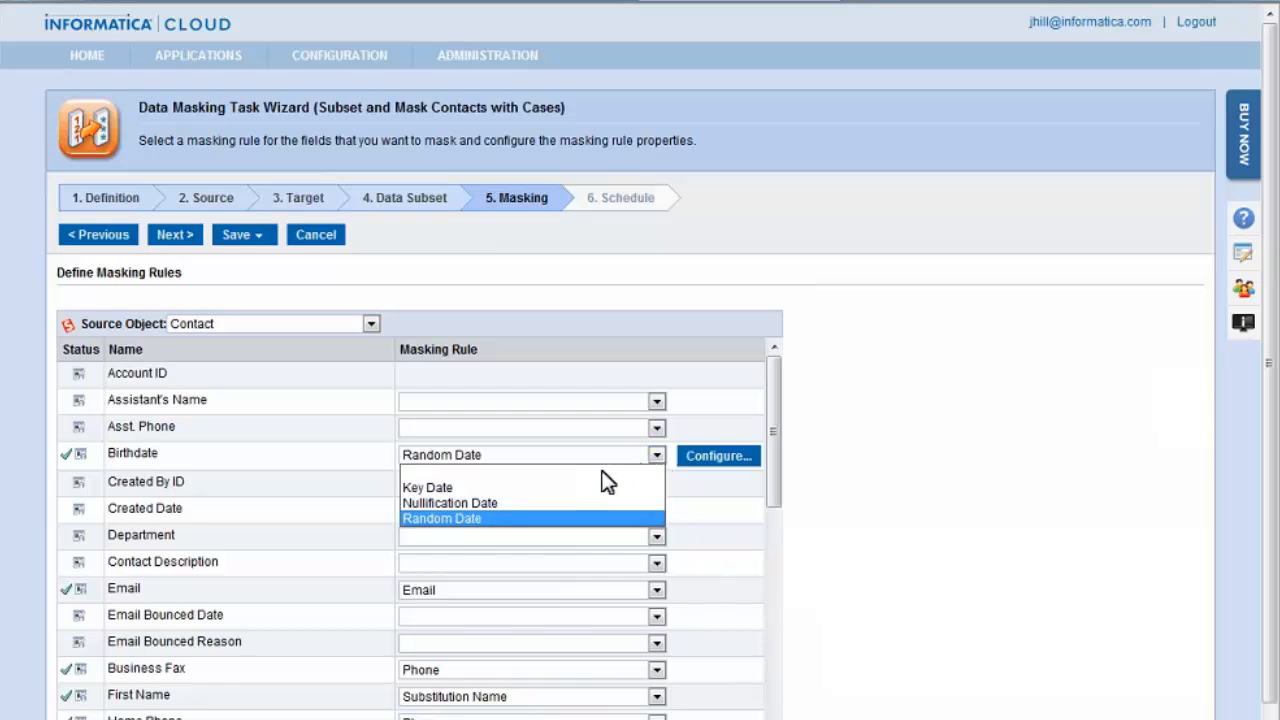
{"action": "left_click", "coordinate": [578, 519]}
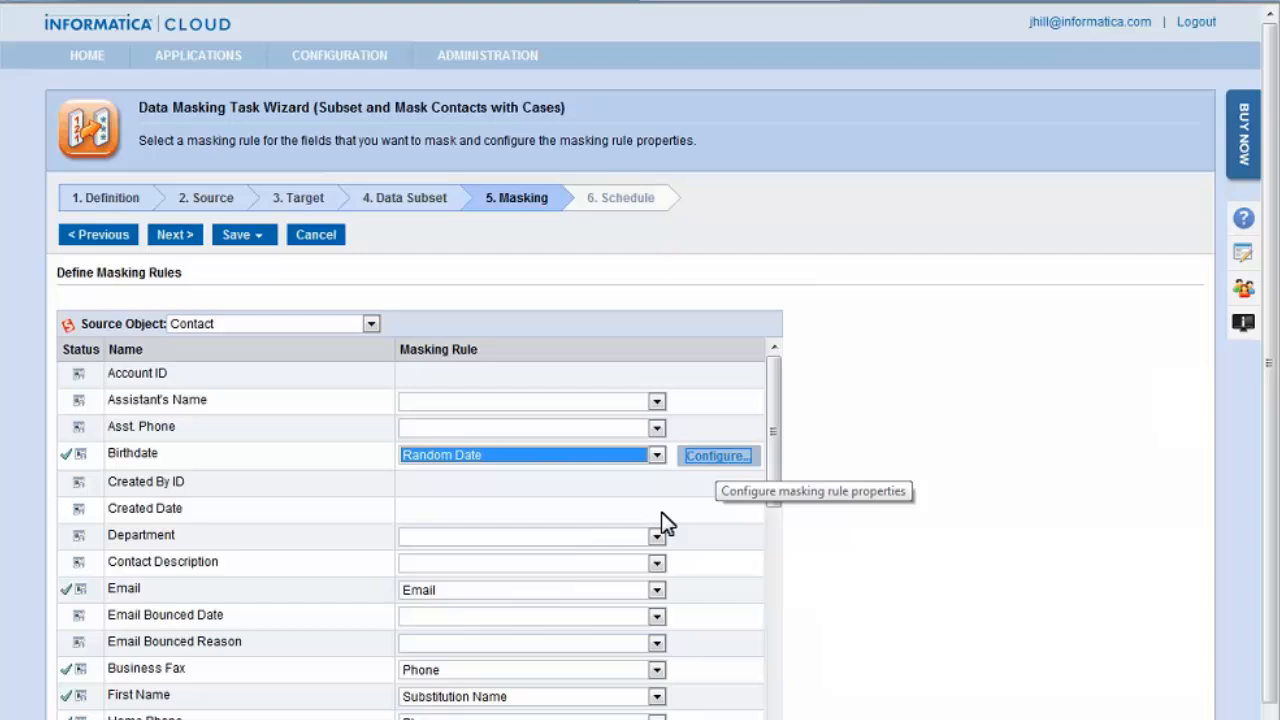
{"action": "left_click", "coordinate": [713, 462]}
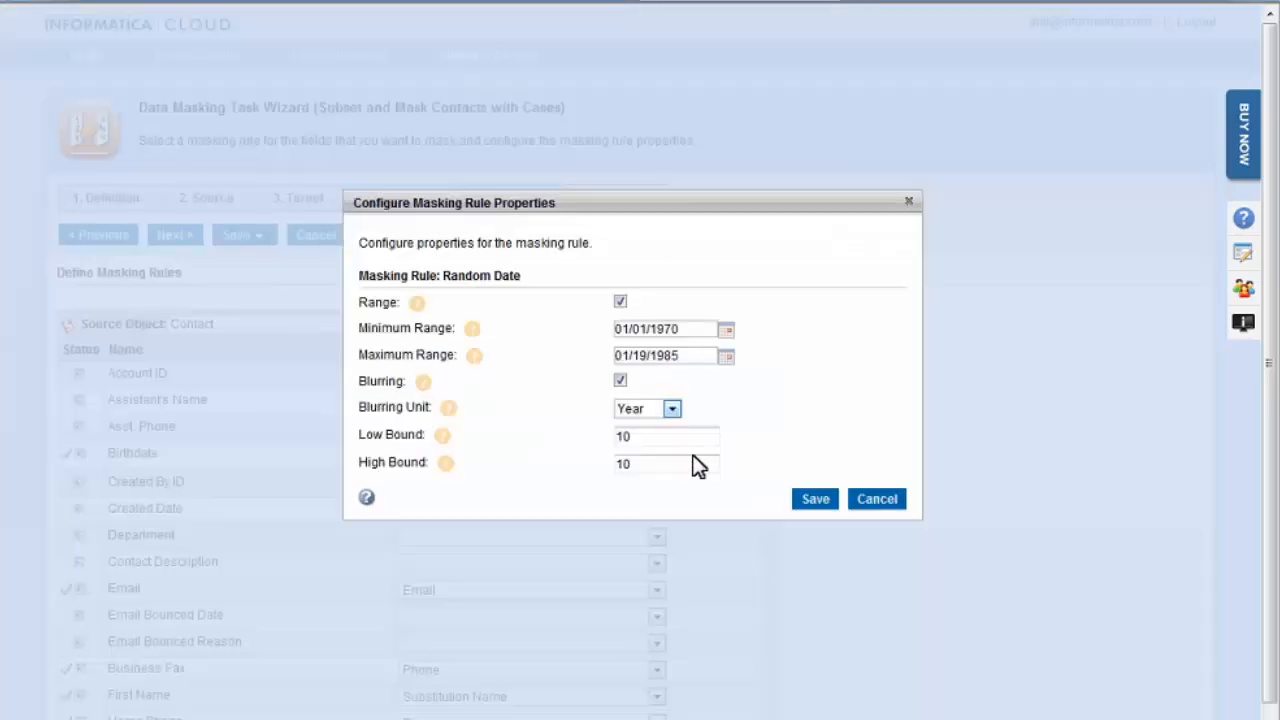
{"action": "left_click", "coordinate": [673, 410]}
{"action": "left_click", "coordinate": [673, 411]}
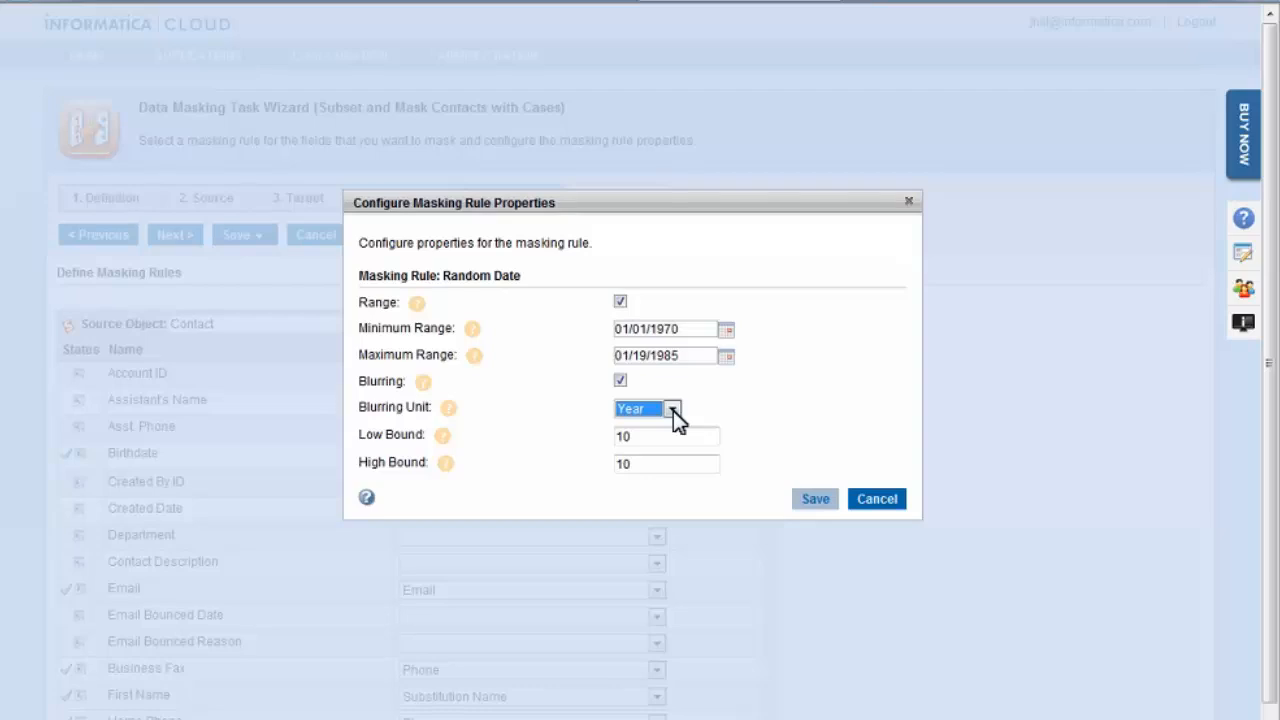
{"action": "left_click", "coordinate": [799, 503]}
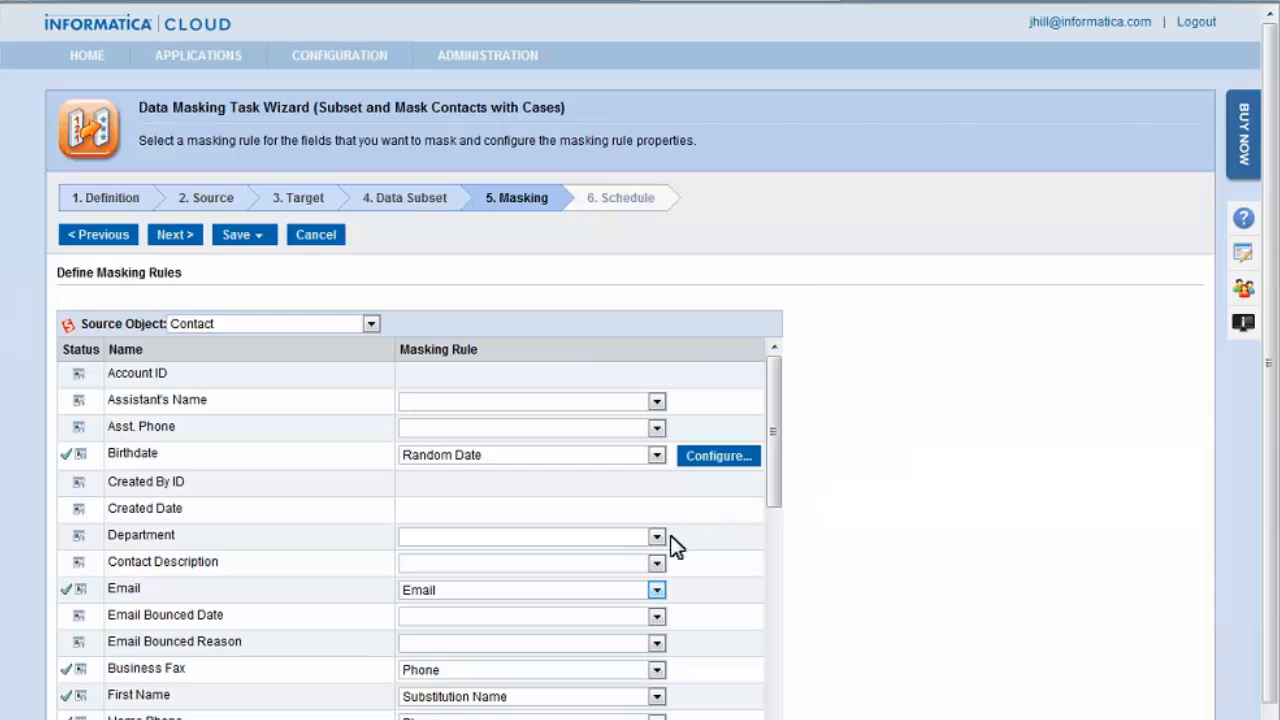
Assign the Email masking rule to the Email field and the Phone rule to Business Fax.
{"action": "left_click", "coordinate": [655, 590]}
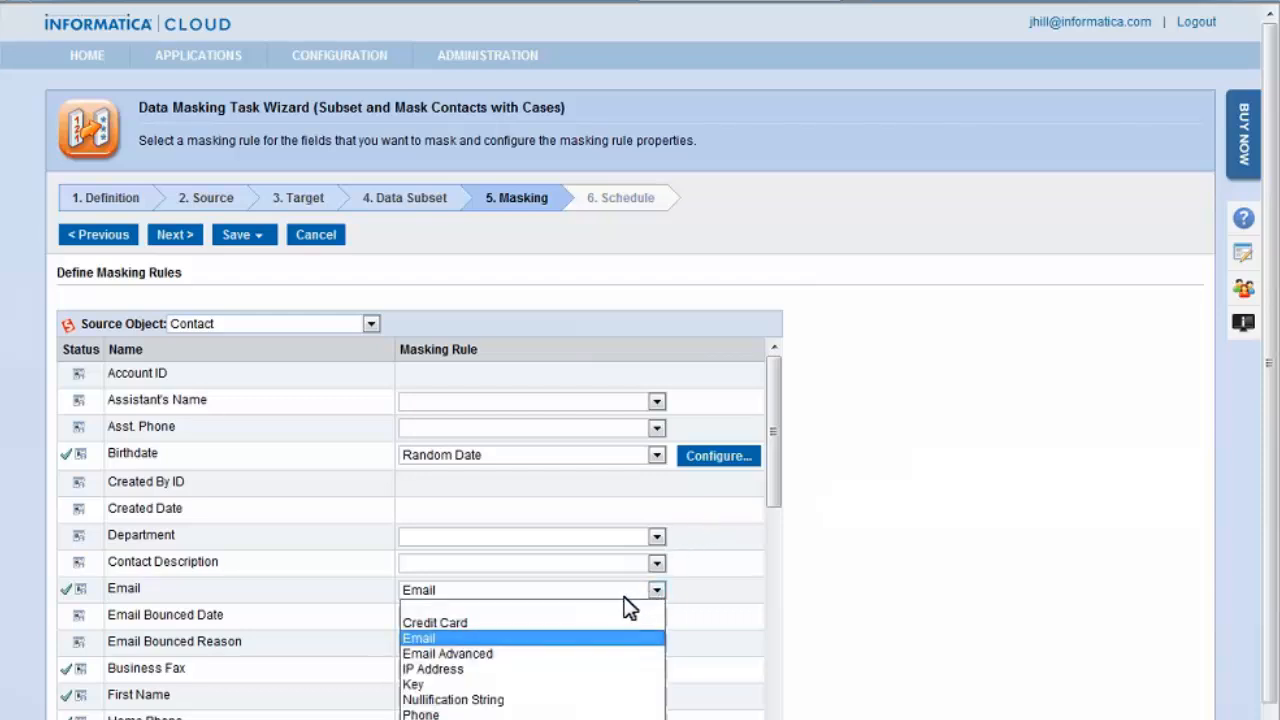
{"action": "left_click", "coordinate": [609, 640]}
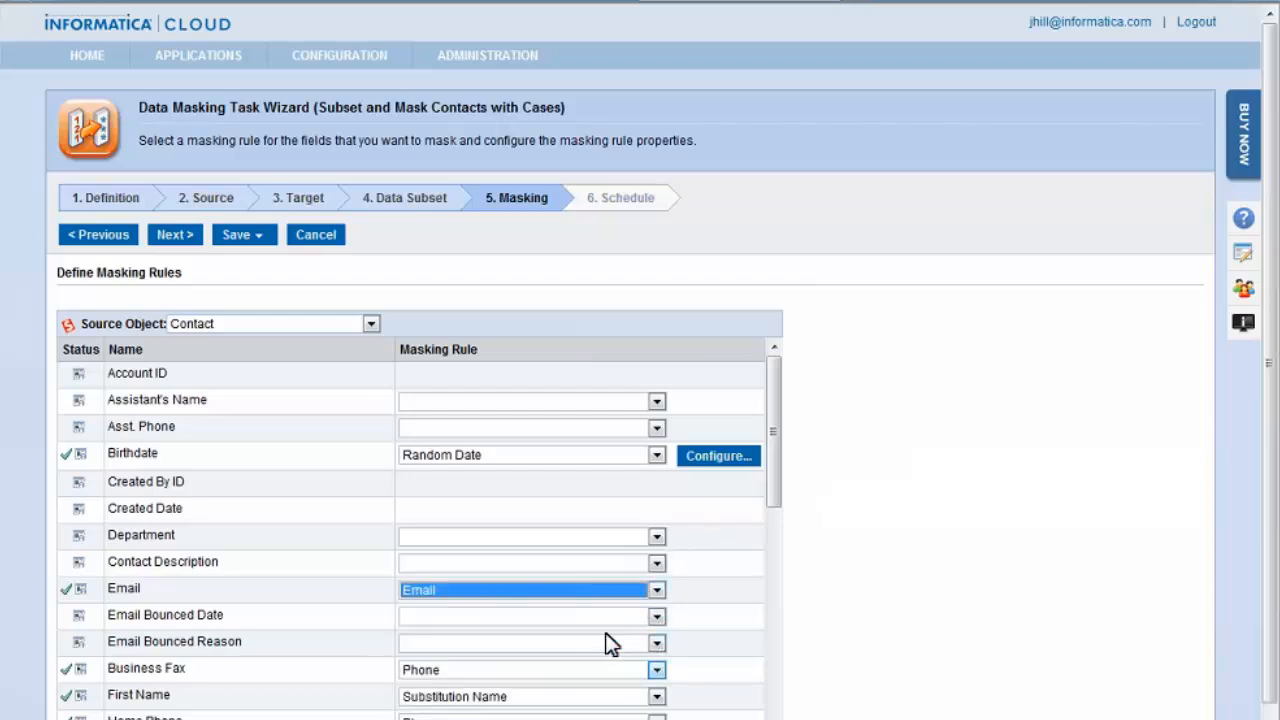
{"action": "left_click", "coordinate": [657, 672]}
{"action": "left_click", "coordinate": [487, 440]}
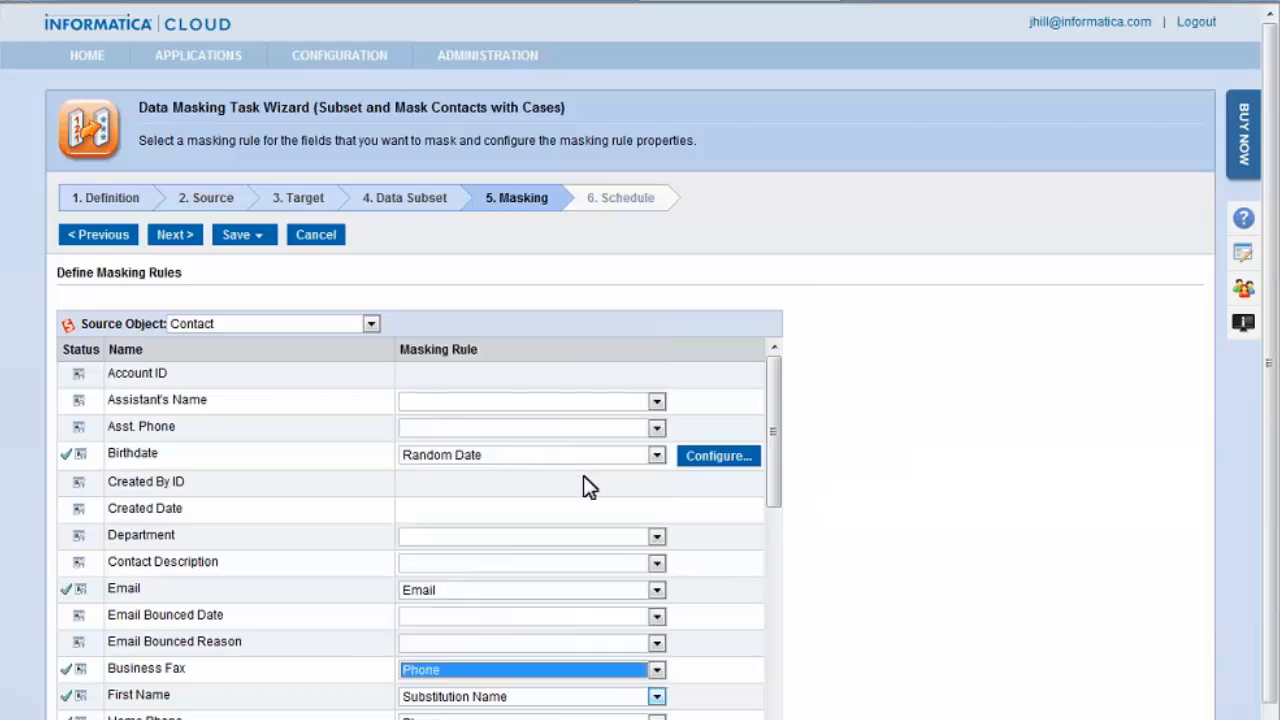
Assign the Substitution Name masking rule to First Name and review the rules of the remaining Contact fields, starting with Home Phone.
{"action": "left_click", "coordinate": [655, 697]}
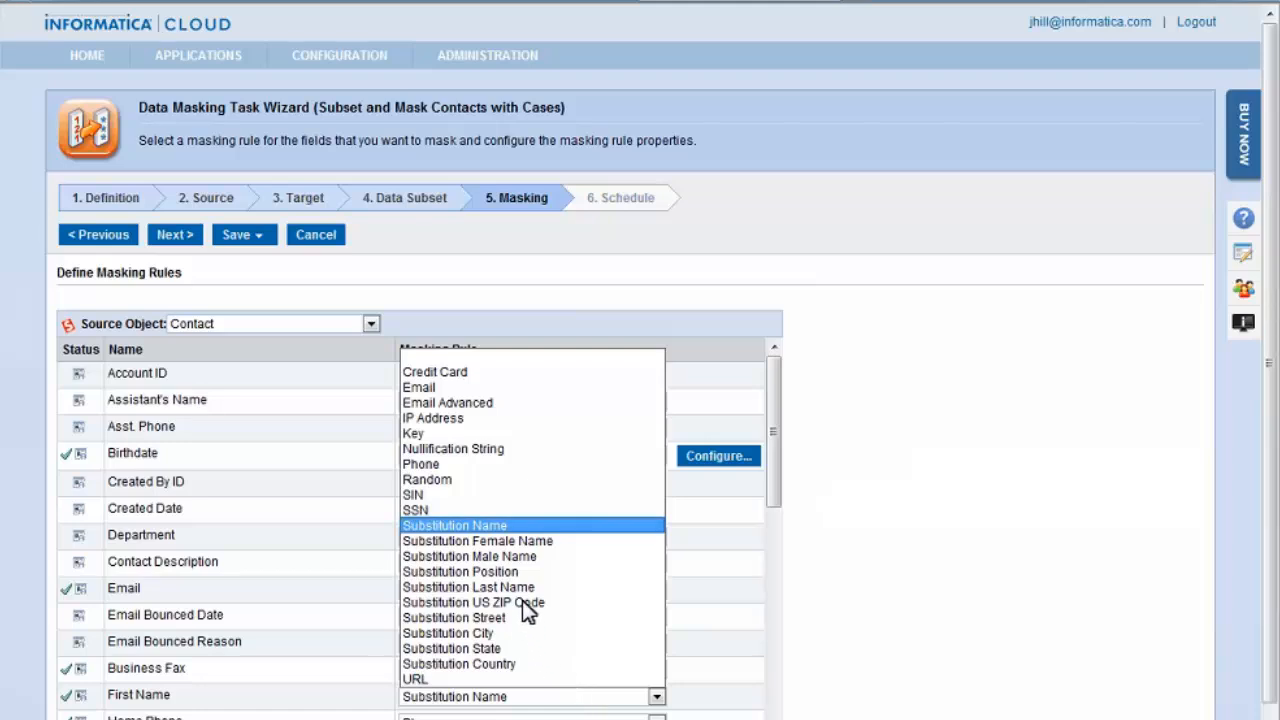
{"action": "left_click", "coordinate": [514, 527]}
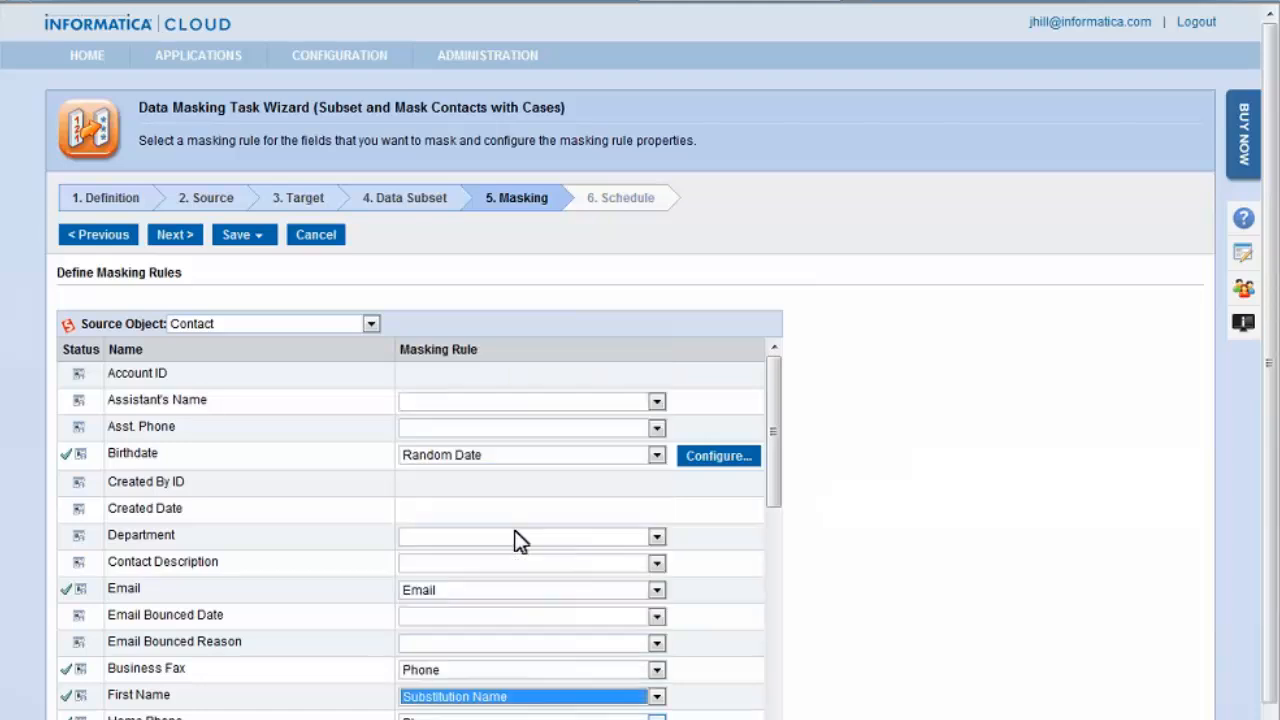
{"action": "left_click", "coordinate": [656, 717]}
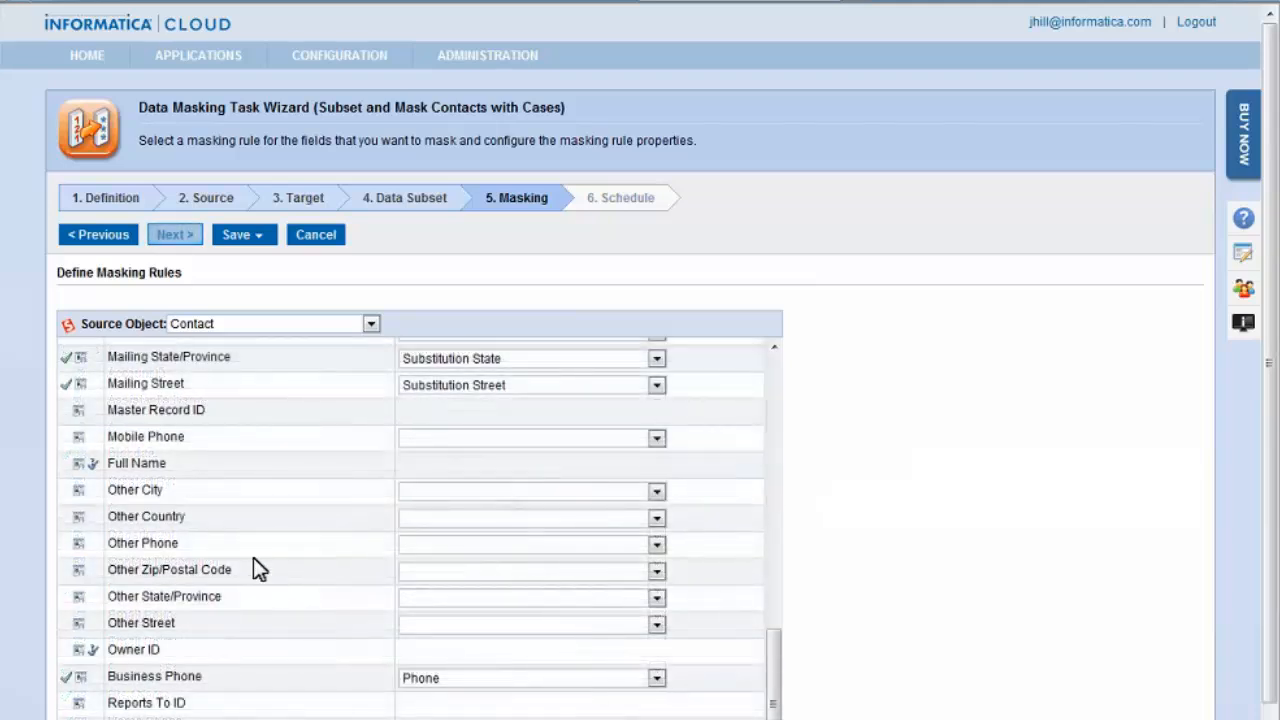
Advance to the schedule settings and keep USR8EBT2X as the agent for the task.
{"action": "left_click", "coordinate": [172, 241]}
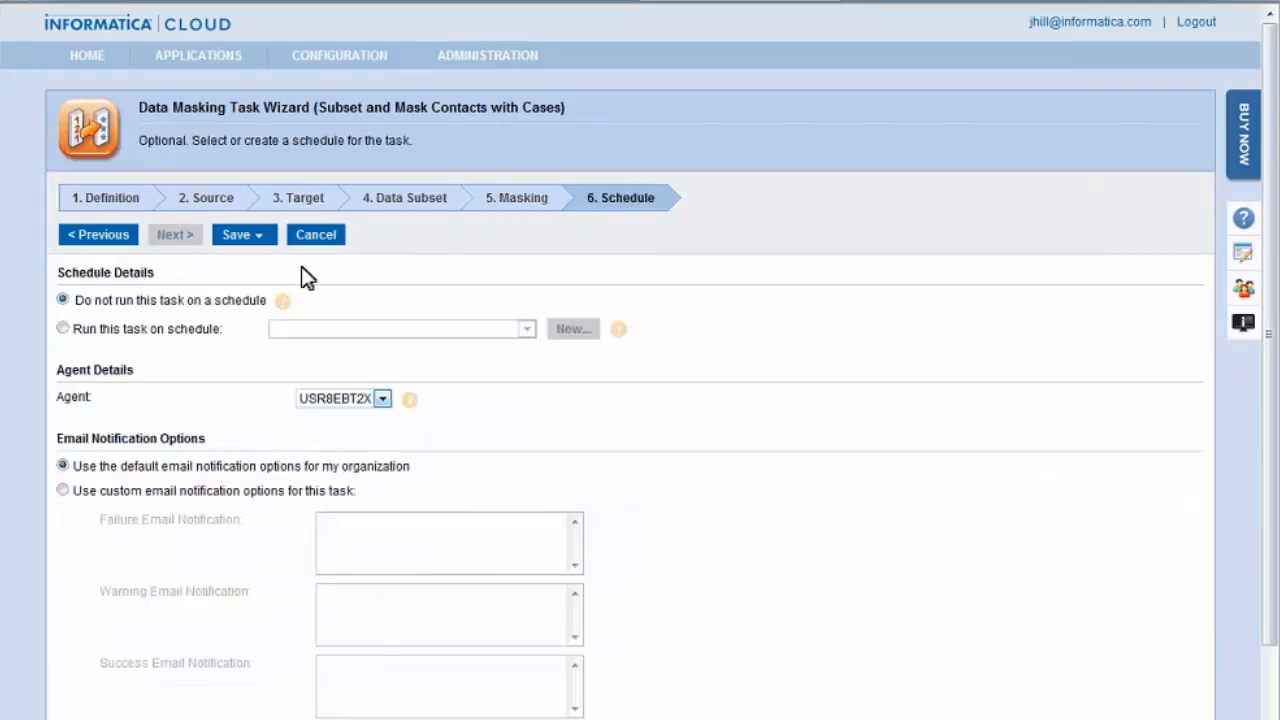
{"action": "left_click", "coordinate": [382, 399]}
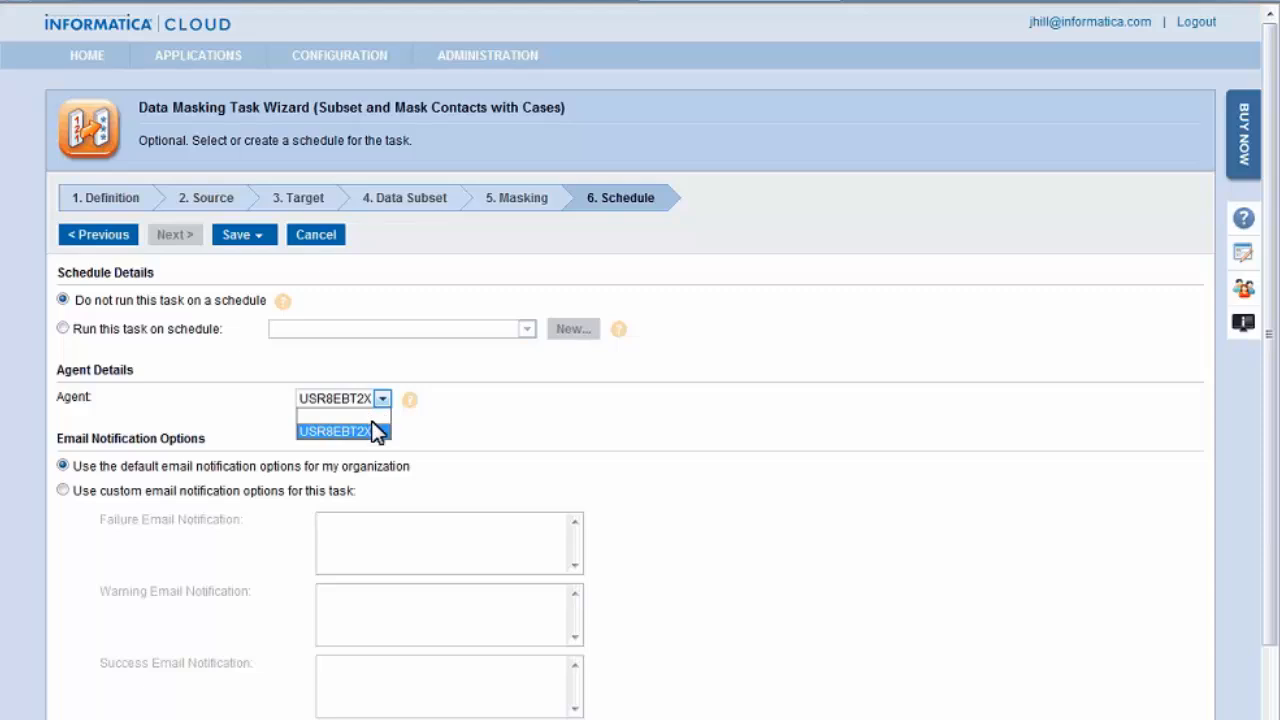
{"action": "left_click", "coordinate": [374, 431]}
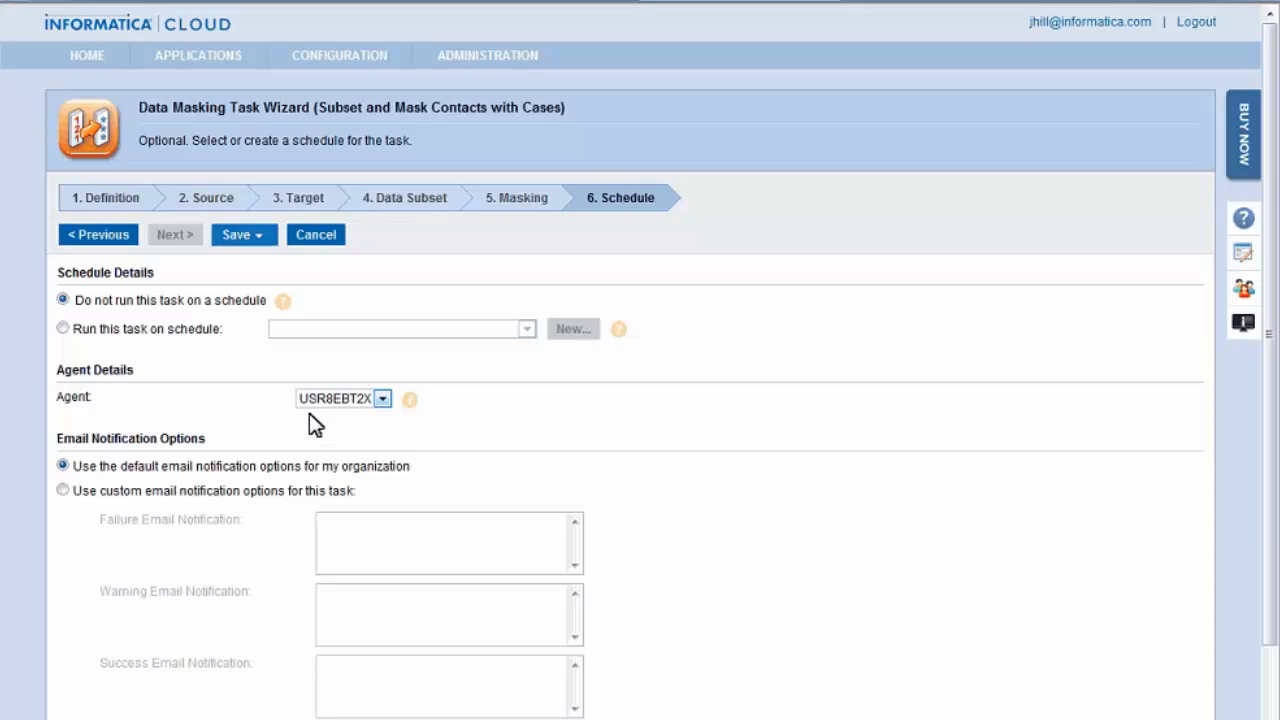
Save and run the data masking task in the background, and refresh the detail view of active jobs in the Activity Monitor.
{"action": "left_click", "coordinate": [243, 238]}
{"action": "left_click", "coordinate": [270, 317]}
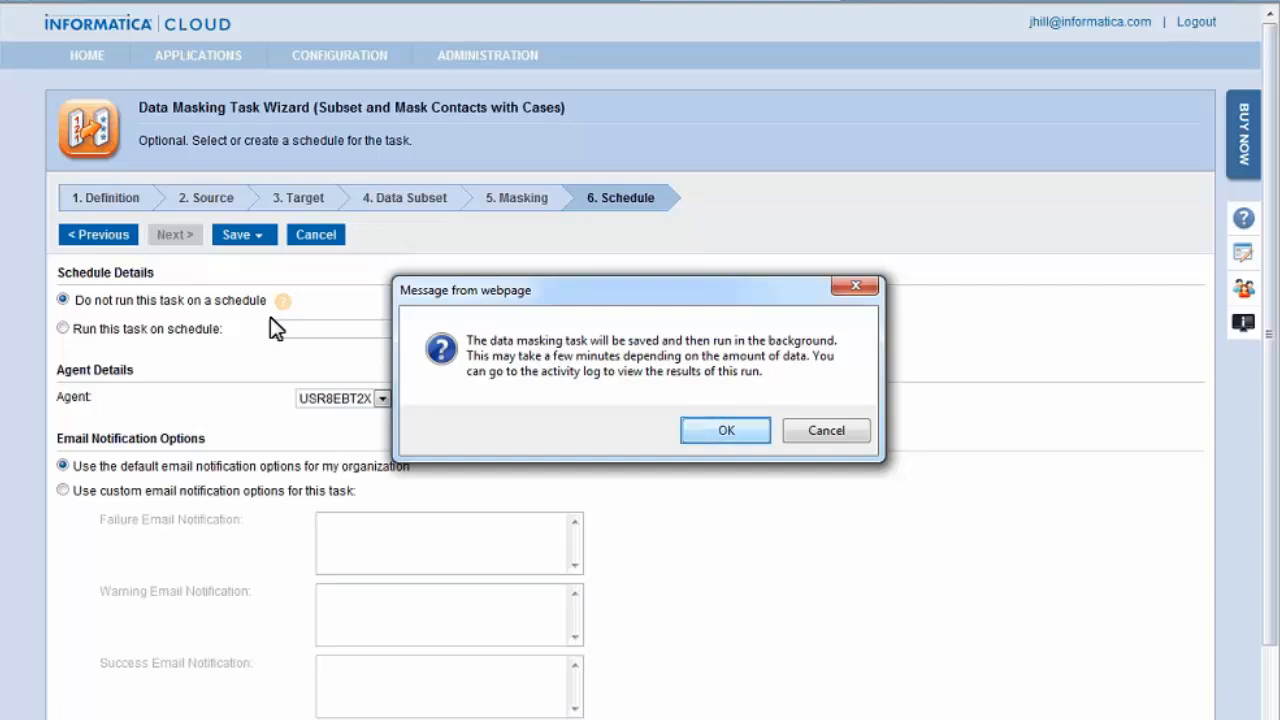
{"action": "left_click", "coordinate": [704, 426]}
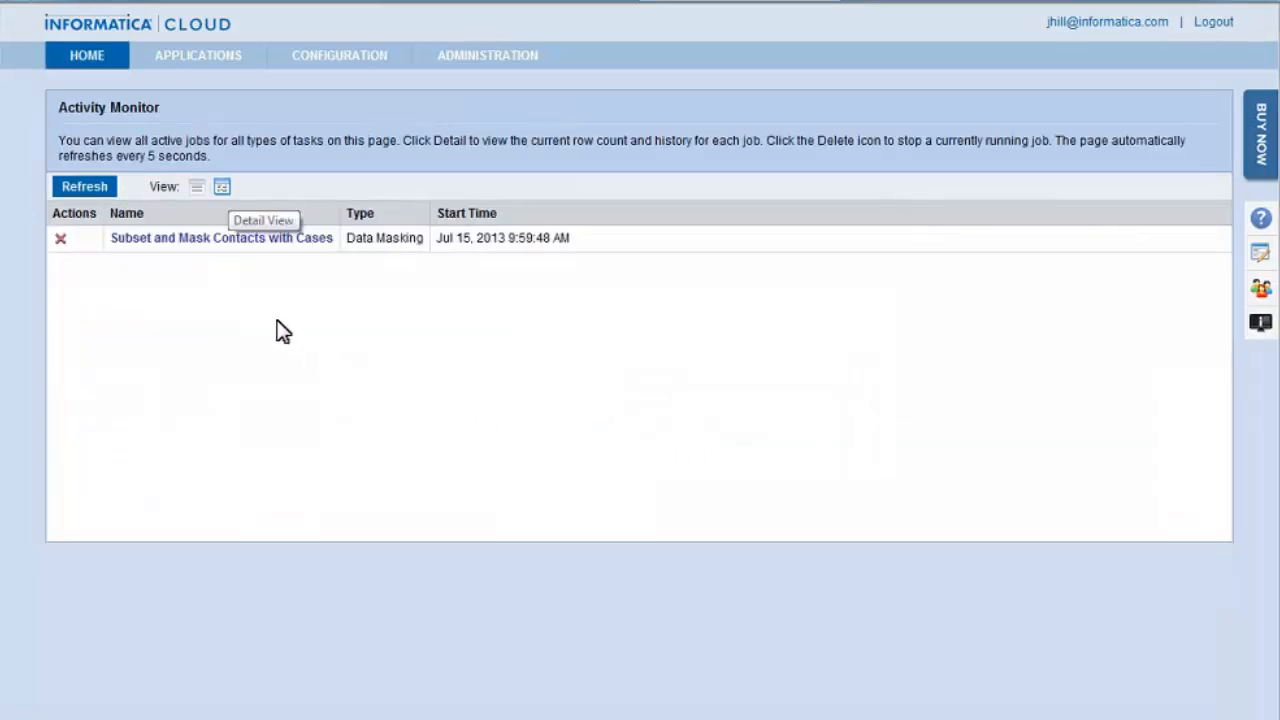
{"action": "left_click", "coordinate": [222, 187]}
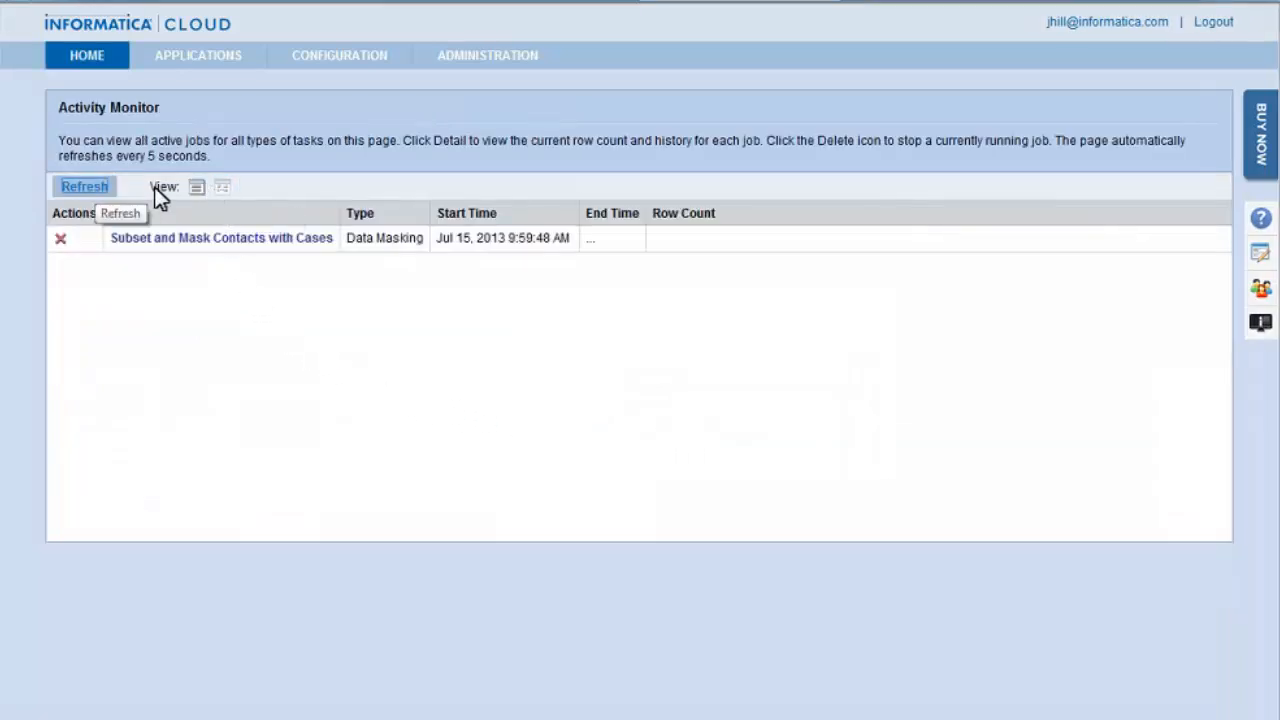
{"action": "left_click", "coordinate": [93, 188]}
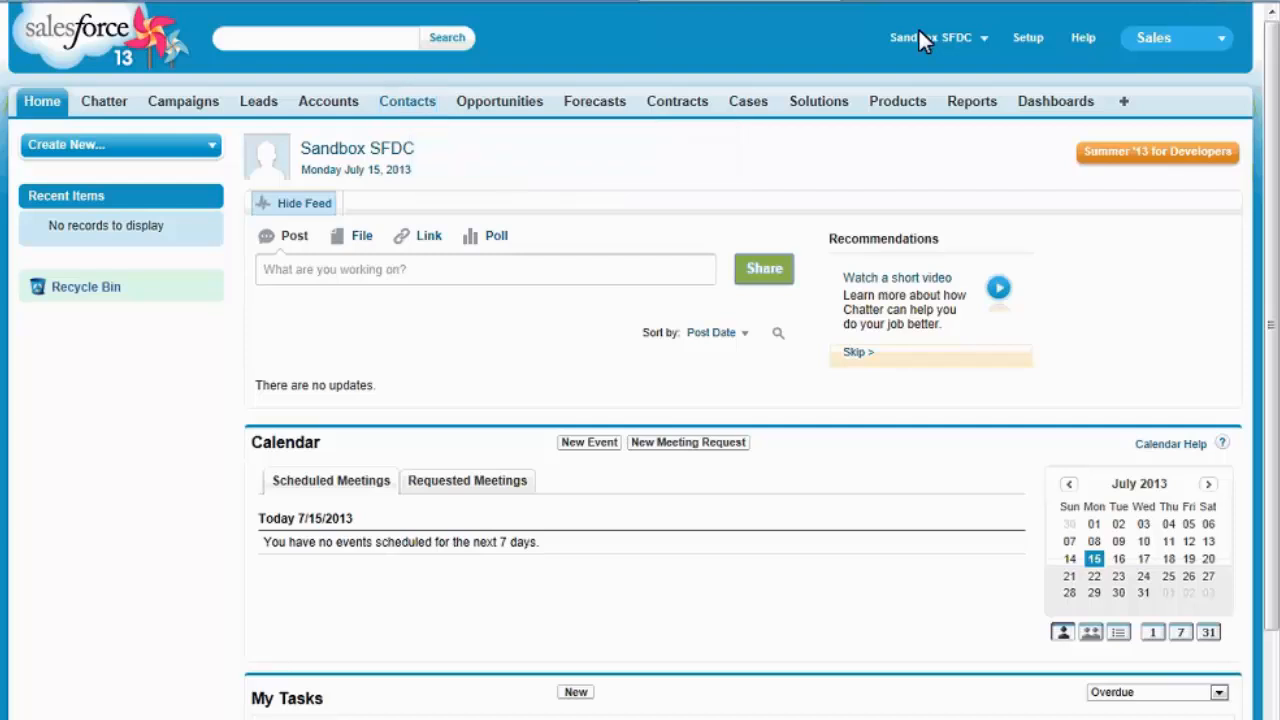
Switch to the Salesforce sandbox, list the All Contacts view, and open the copied contact's record.
{"action": "left_click", "coordinate": [407, 103]}
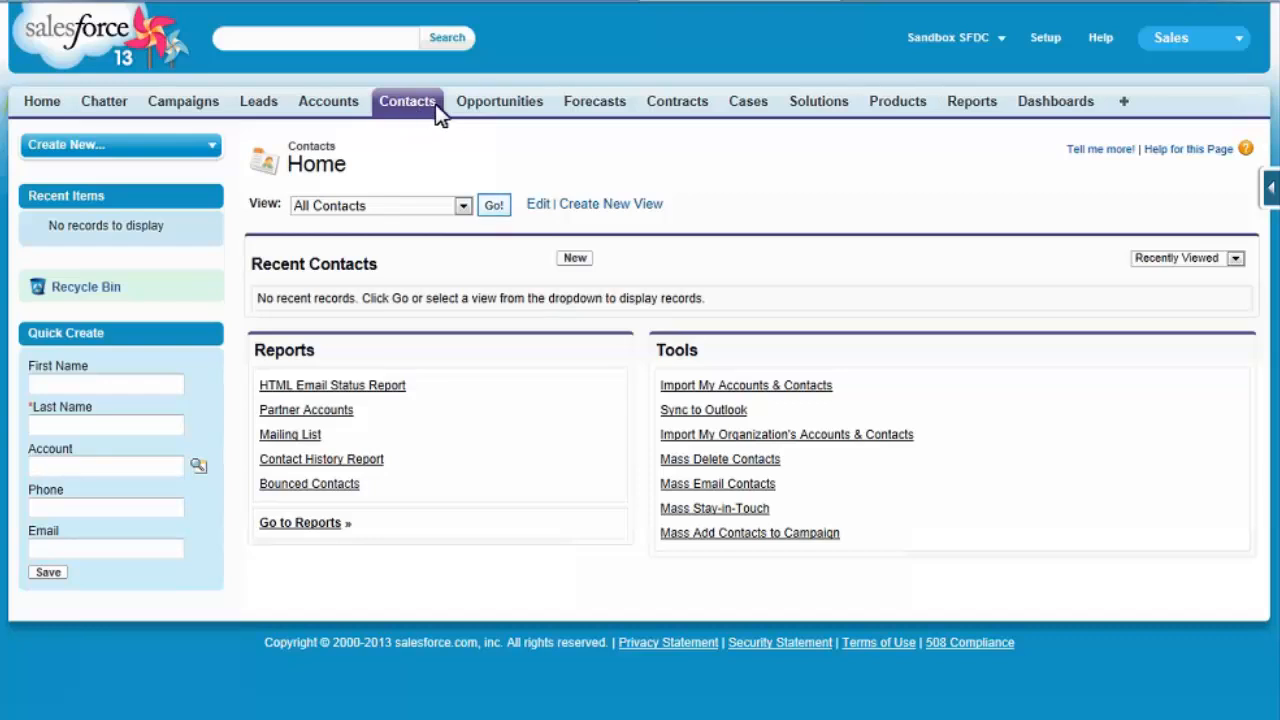
{"action": "left_click", "coordinate": [490, 206]}
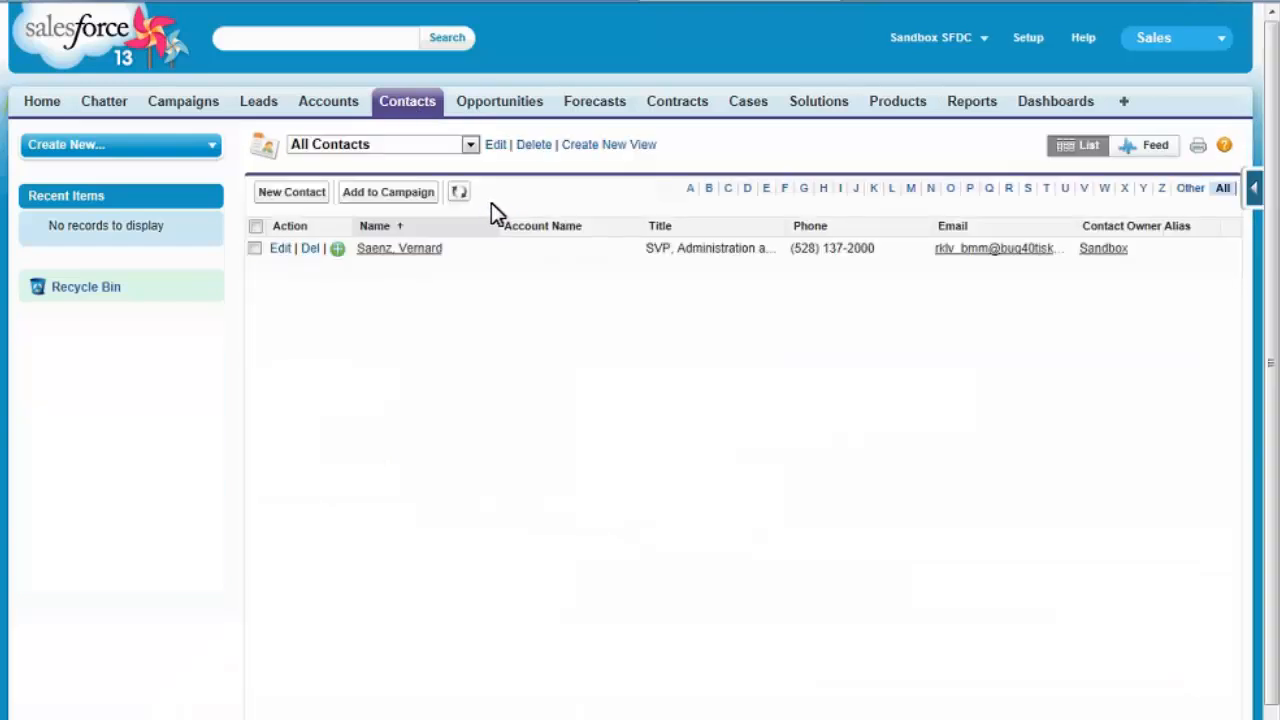
{"action": "left_click", "coordinate": [395, 248]}
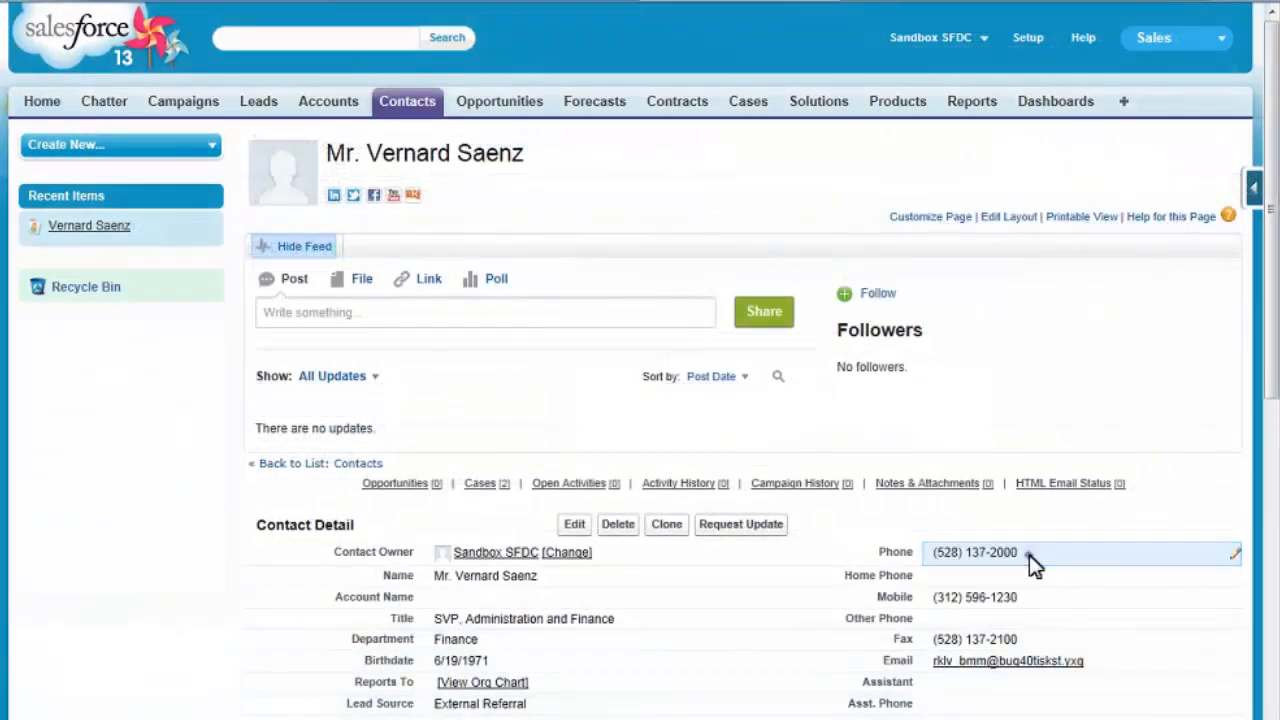
Examine the masked Phone, Mobile, Fax and Email fields in the contact's details.
{"action": "left_click", "coordinate": [1029, 555]}
{"action": "left_click", "coordinate": [1025, 595]}
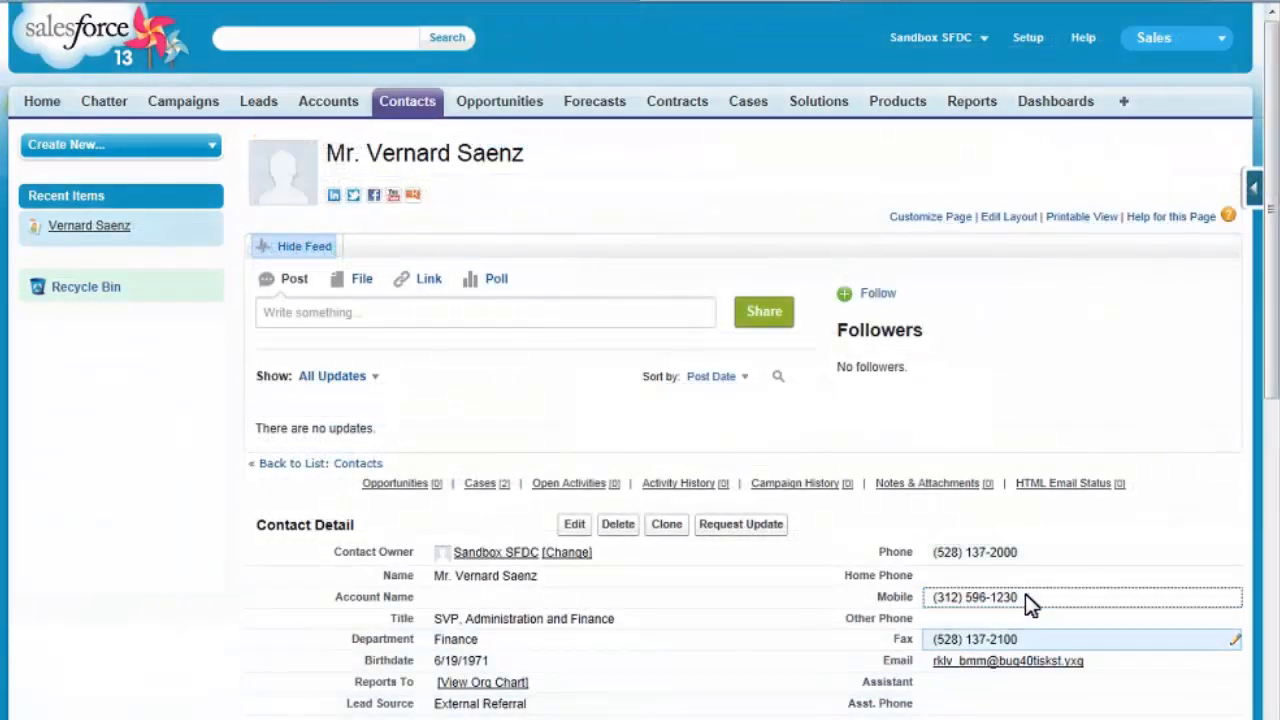
{"action": "left_click", "coordinate": [1038, 630]}
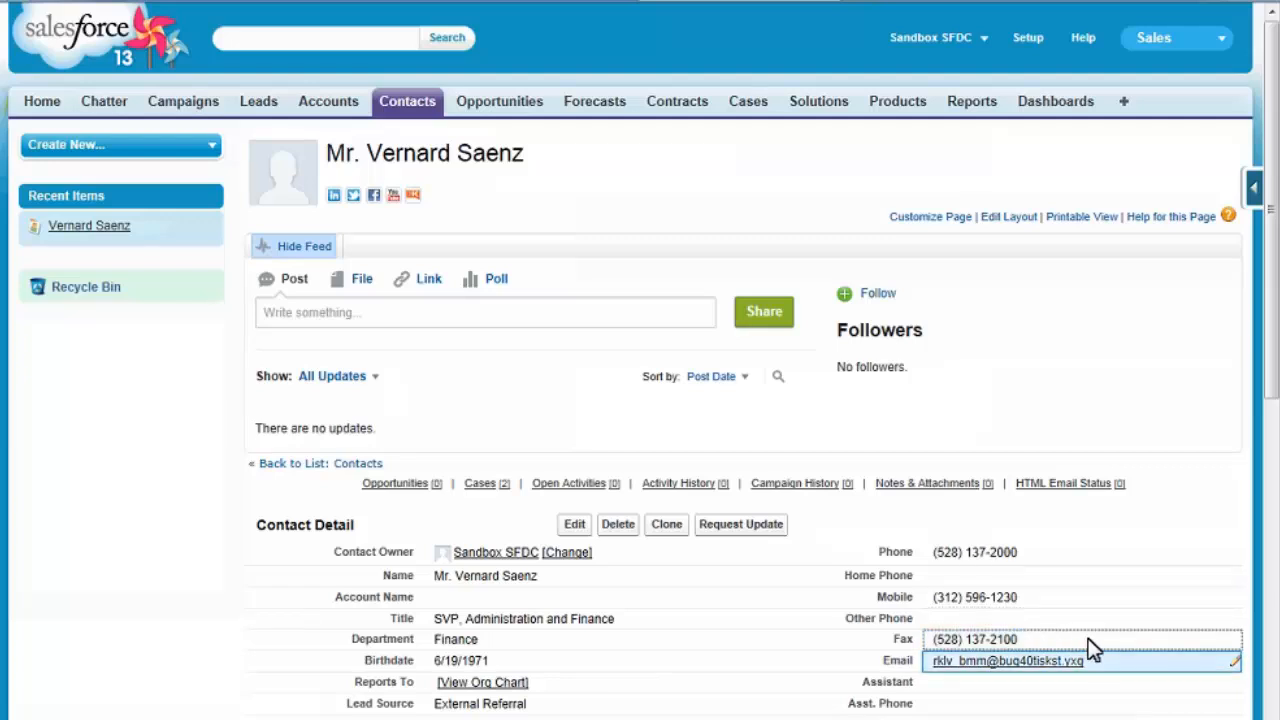
{"action": "left_click", "coordinate": [1106, 664]}
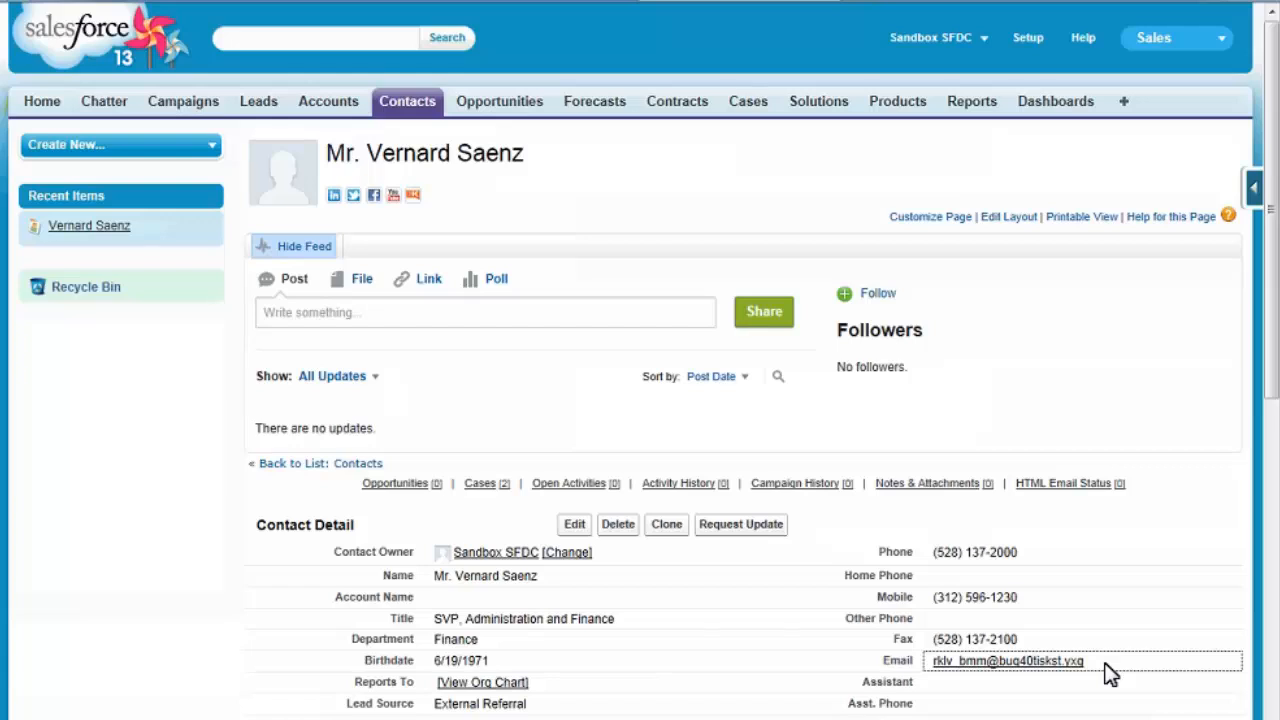
Open the contact's related case "Structural breakdown of rotor assembly" and list the All Closed Cases view.
{"action": "left_click", "coordinate": [1271, 718]}
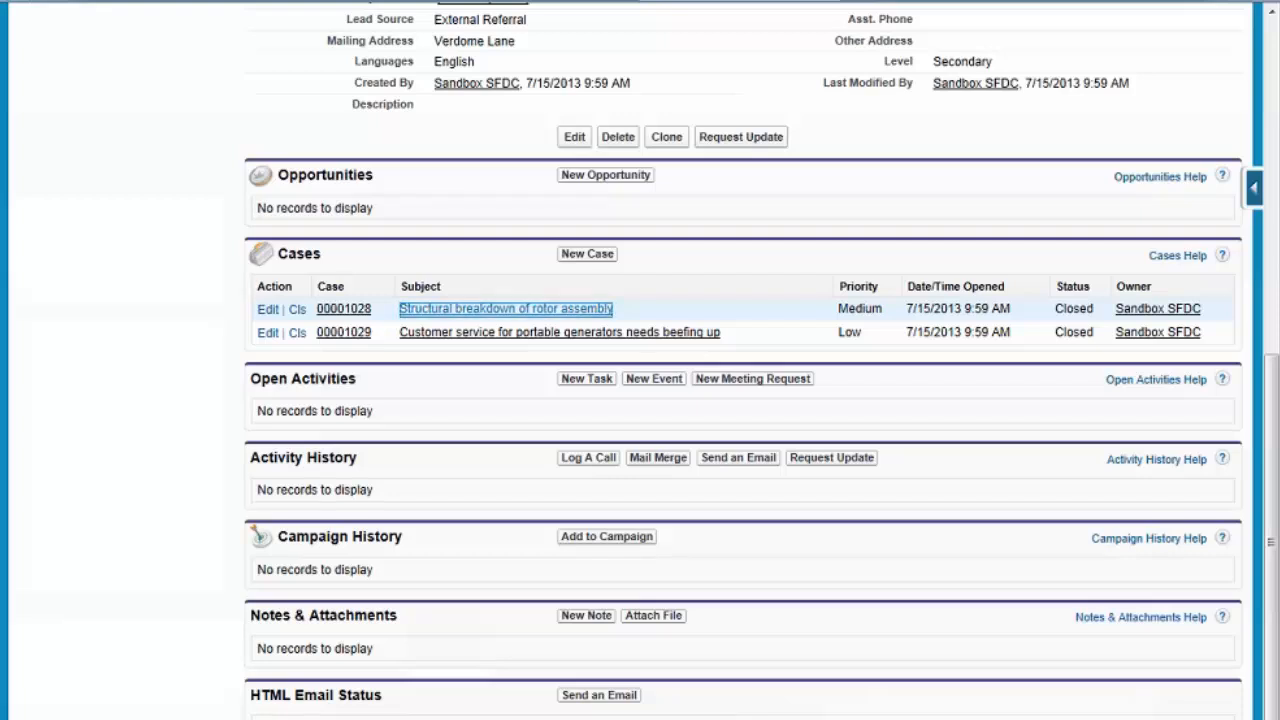
{"action": "left_click", "coordinate": [483, 308]}
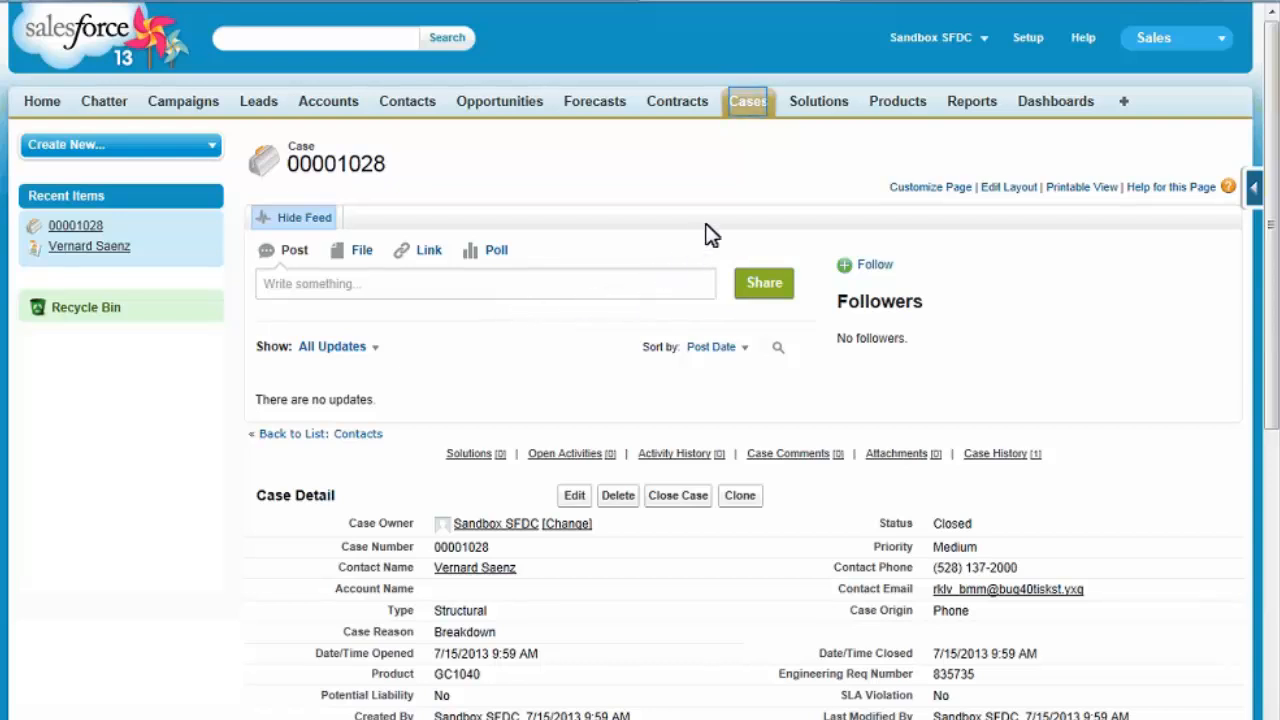
{"action": "left_click", "coordinate": [743, 110]}
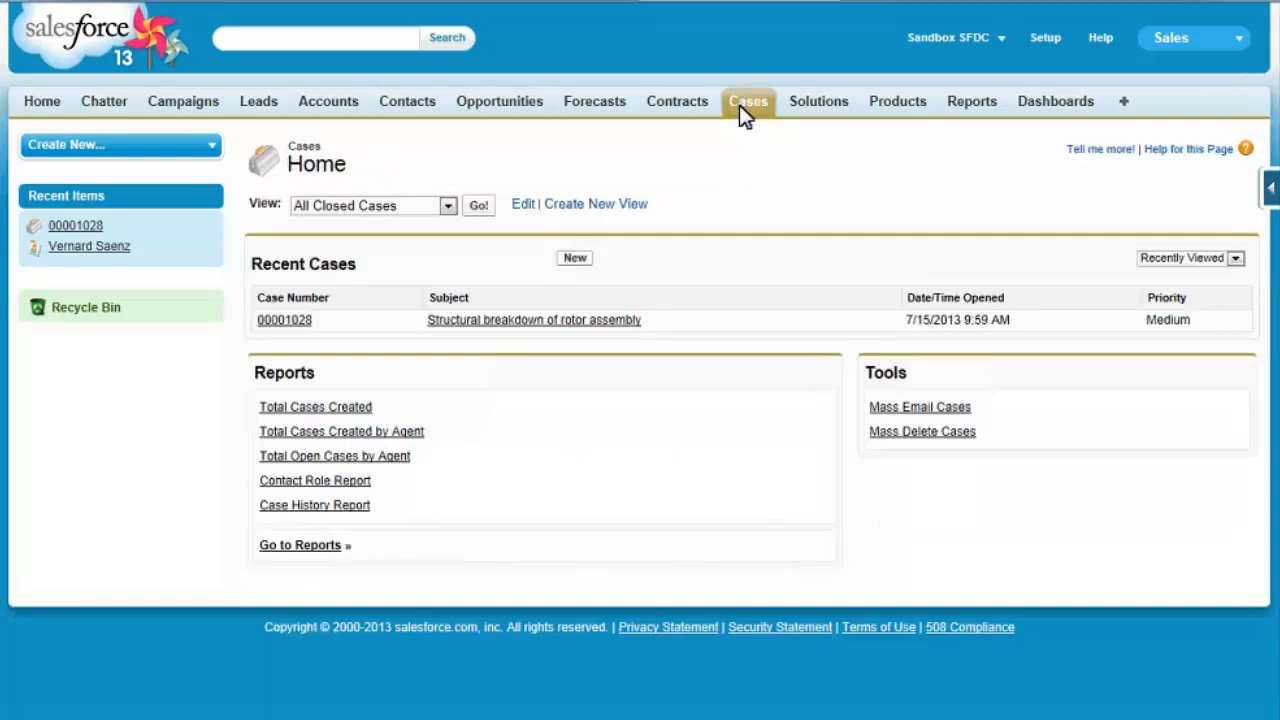
{"action": "left_click", "coordinate": [472, 206]}
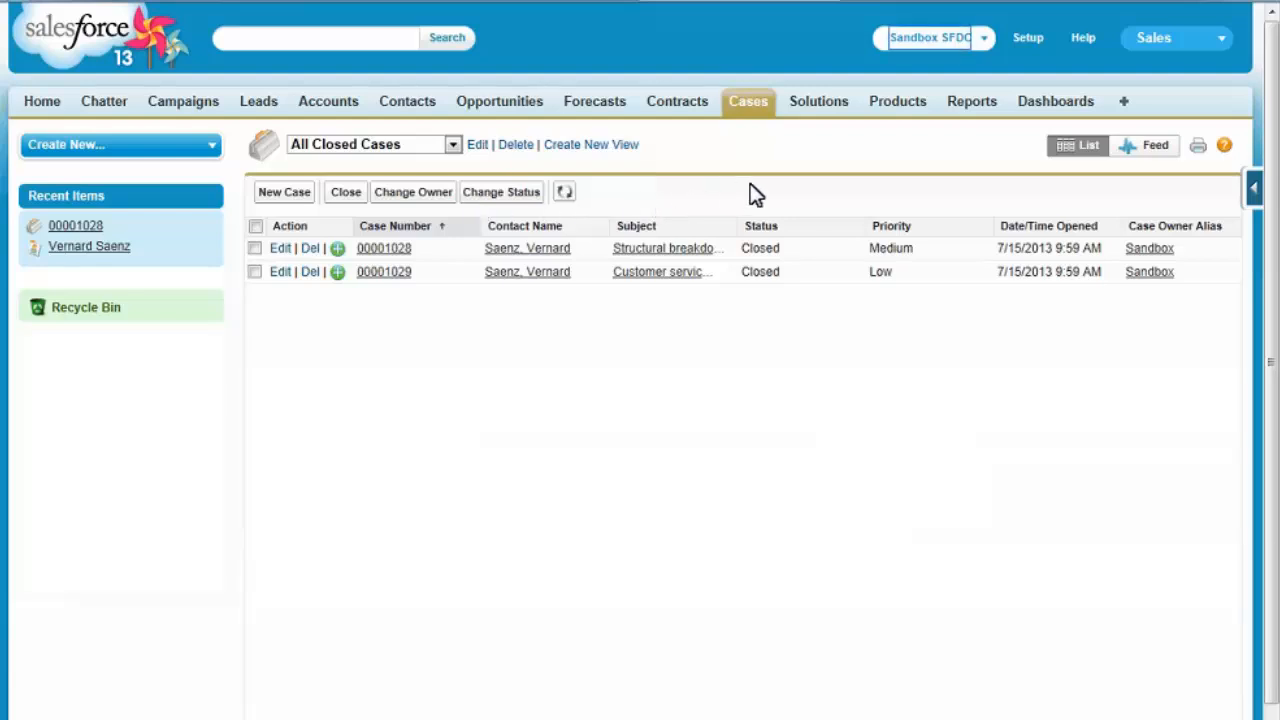
Open the Sandbox SFDC user menu to log out of the sandbox.
{"action": "left_click", "coordinate": [950, 38]}
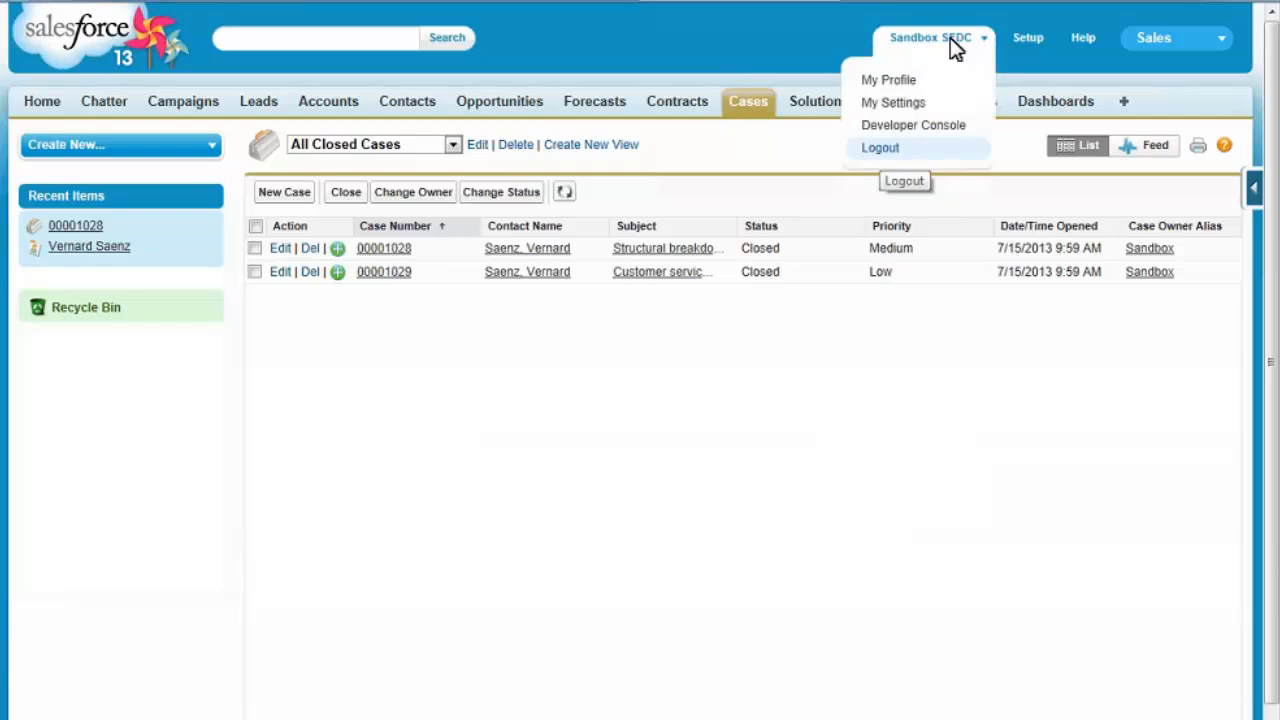